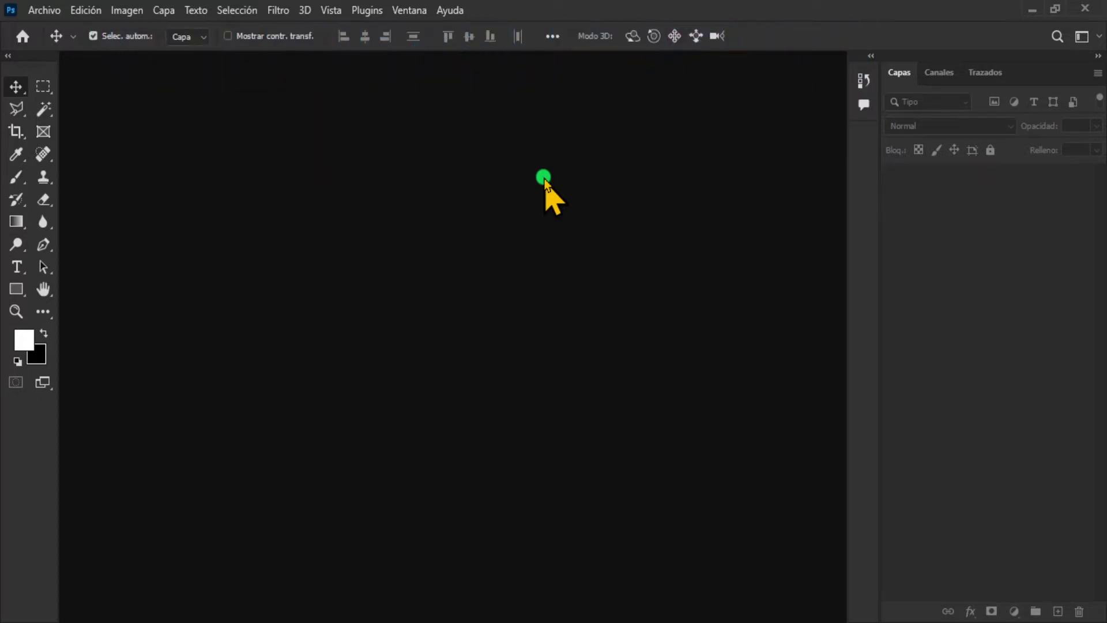
Open piel-grasa-1280x720x80xX.jpg from PROF. (F:) > PHOTOSHOP, leaving its colours unmanaged.
{"action": "key", "text": "ctrl+o"}
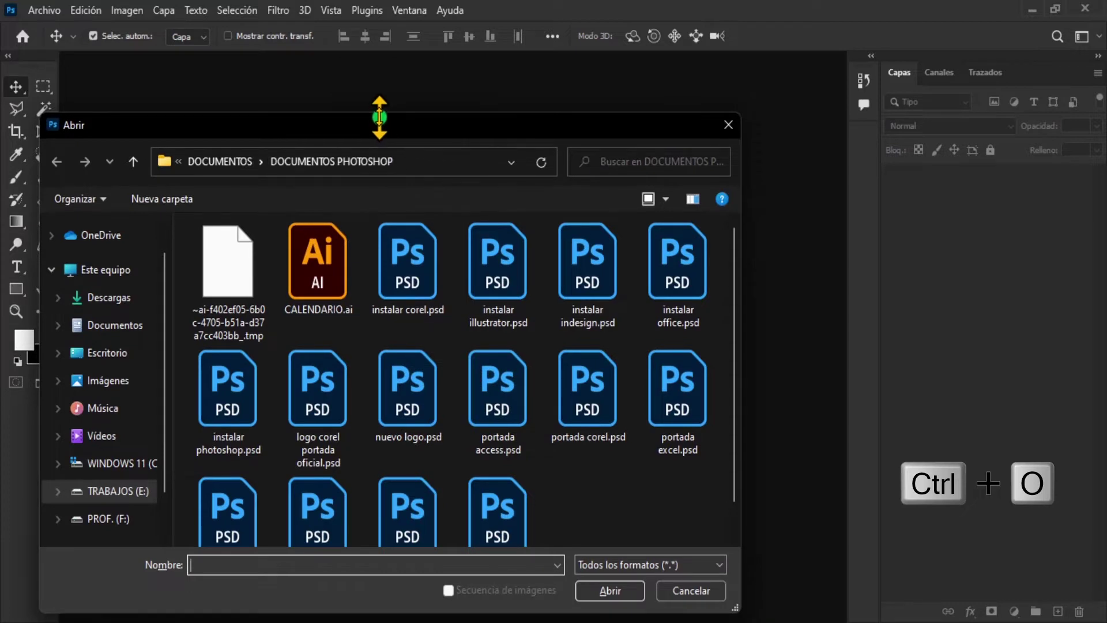
{"action": "left_click", "coordinate": [112, 519]}
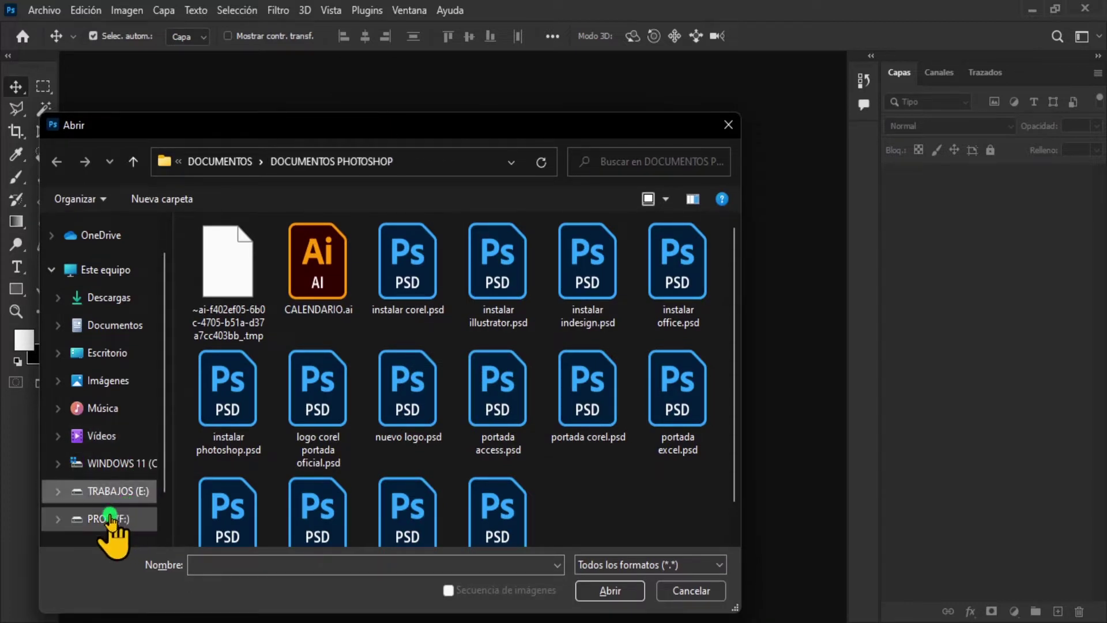
{"action": "double_click", "coordinate": [239, 359]}
{"action": "left_click", "coordinate": [247, 255]}
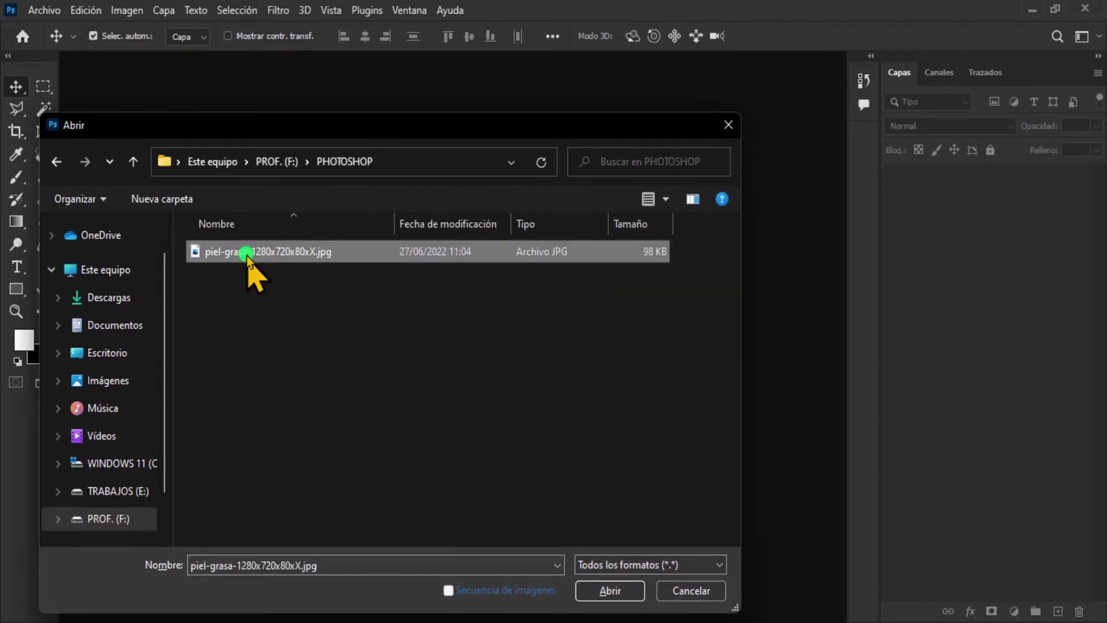
{"action": "left_click", "coordinate": [611, 591]}
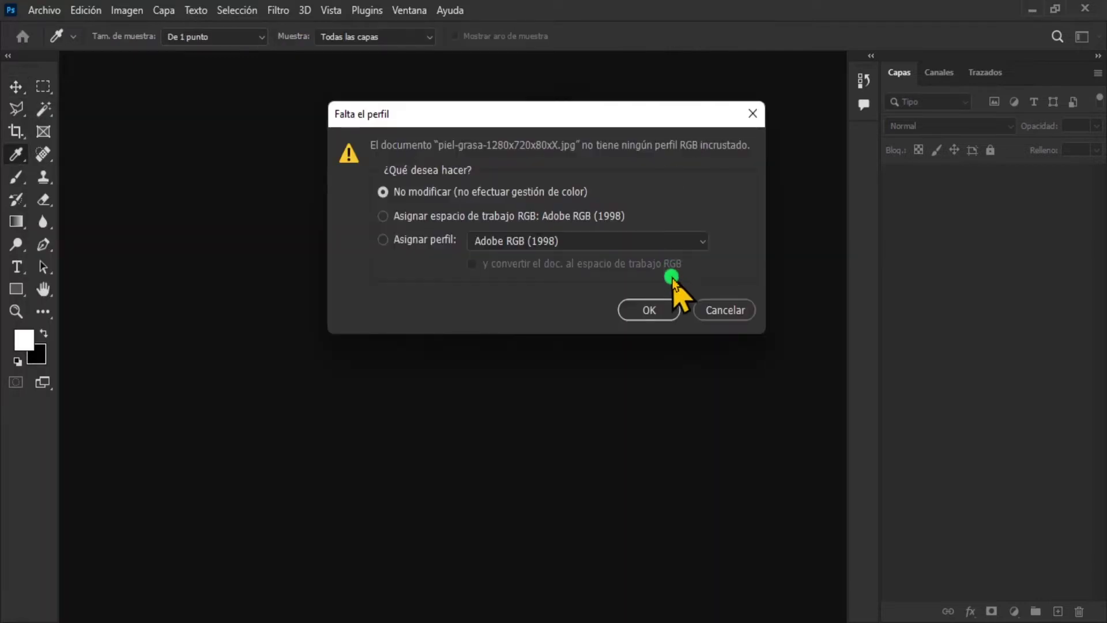
{"action": "left_click", "coordinate": [658, 306]}
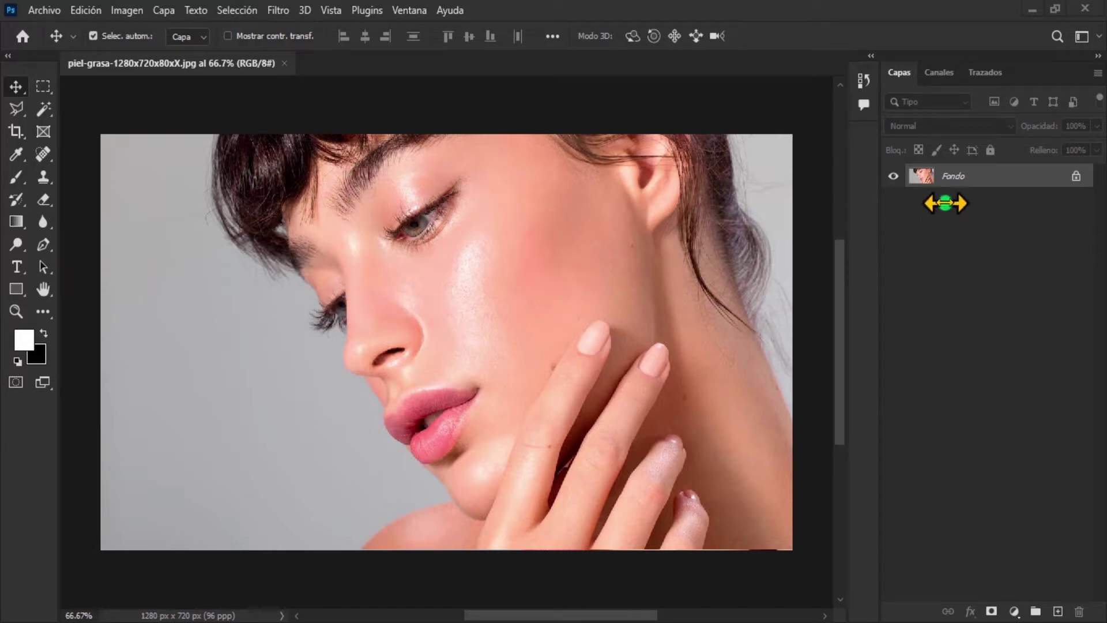
Unlock Fondo as Capa 0, duplicate it, hide Capa 0 copia and select Capa 0.
{"action": "left_click", "coordinate": [1076, 179]}
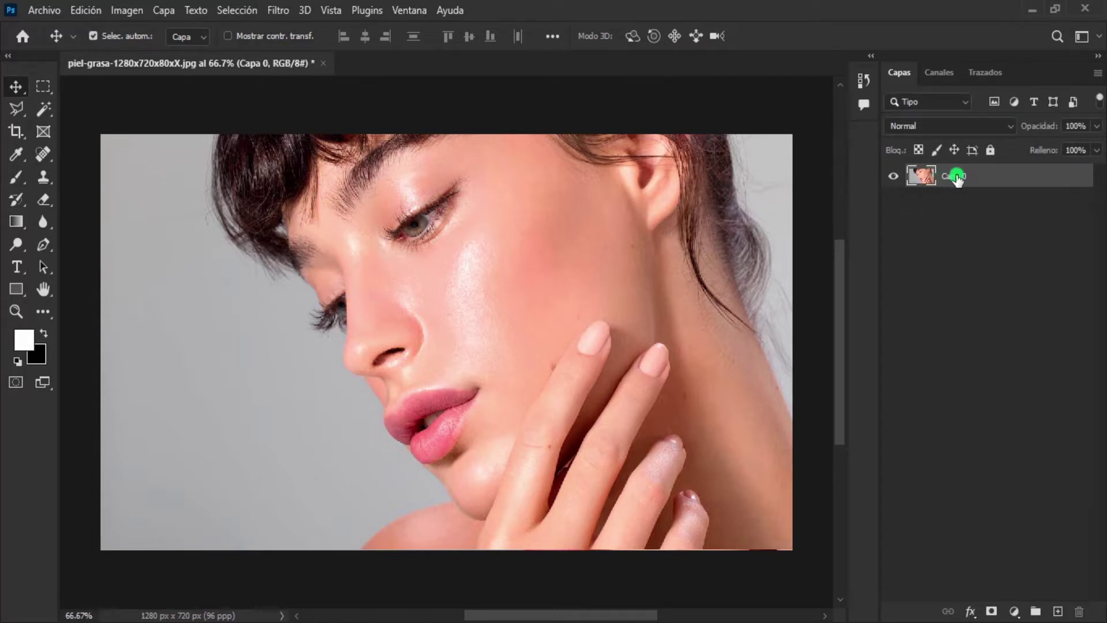
{"action": "key", "text": "ctrl+j"}
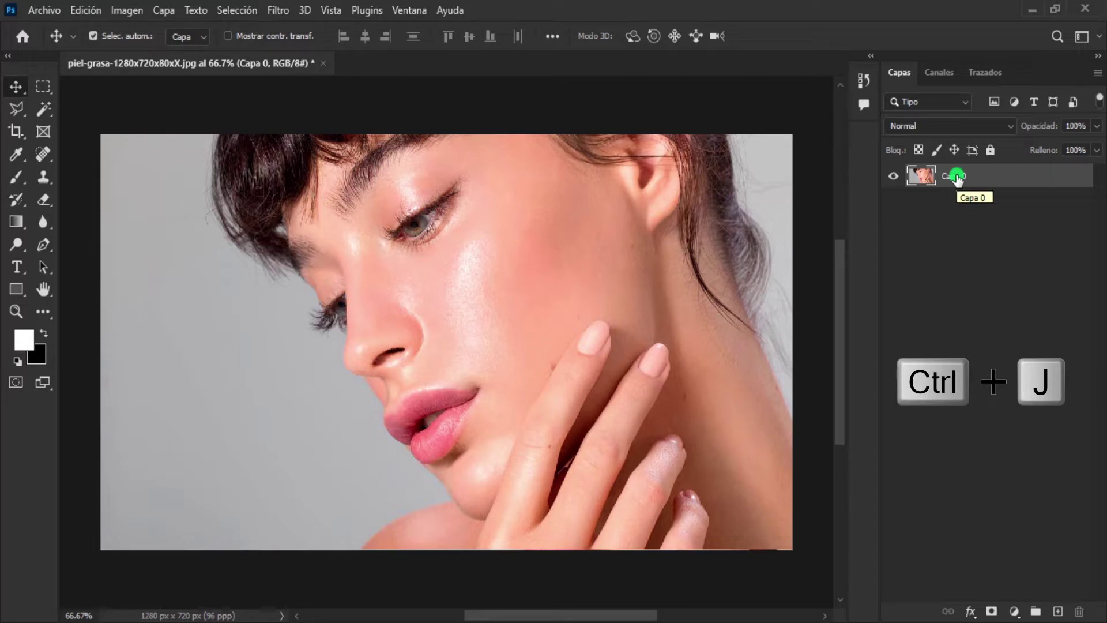
{"action": "key", "text": "ctrl+j"}
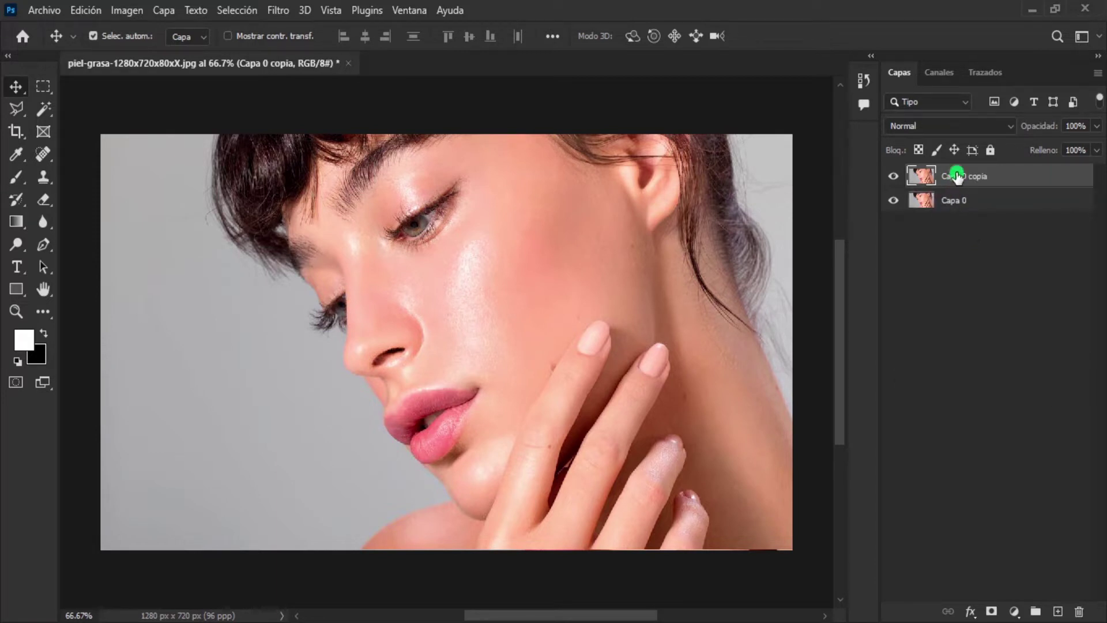
{"action": "left_click", "coordinate": [894, 177]}
{"action": "left_click", "coordinate": [946, 201]}
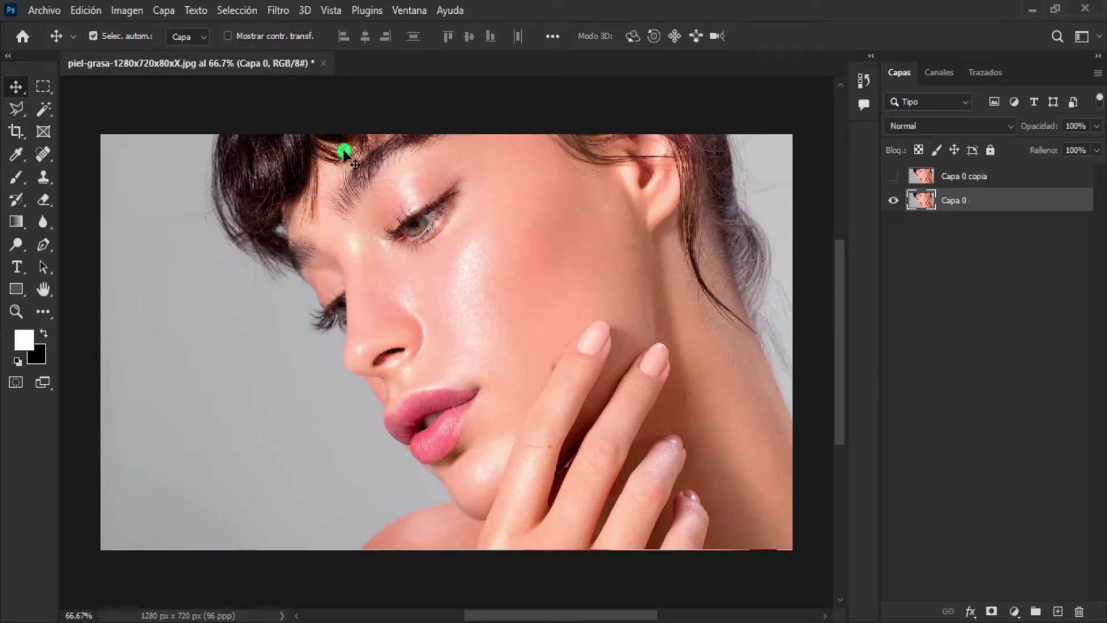
{"action": "left_click", "coordinate": [279, 10]}
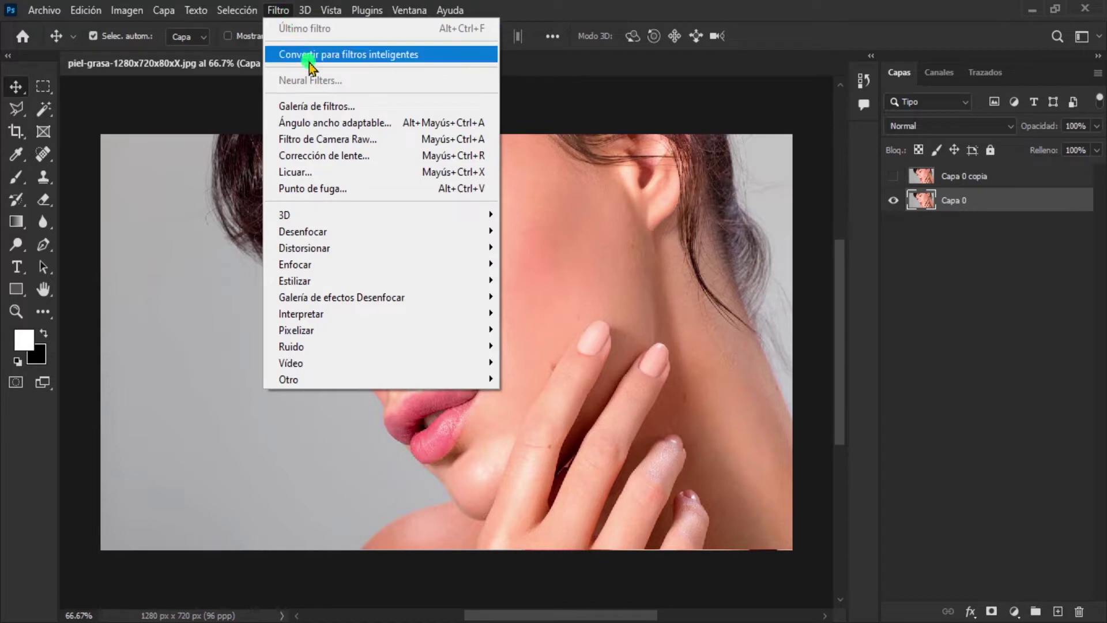
{"action": "mouse_move", "coordinate": [303, 230]}
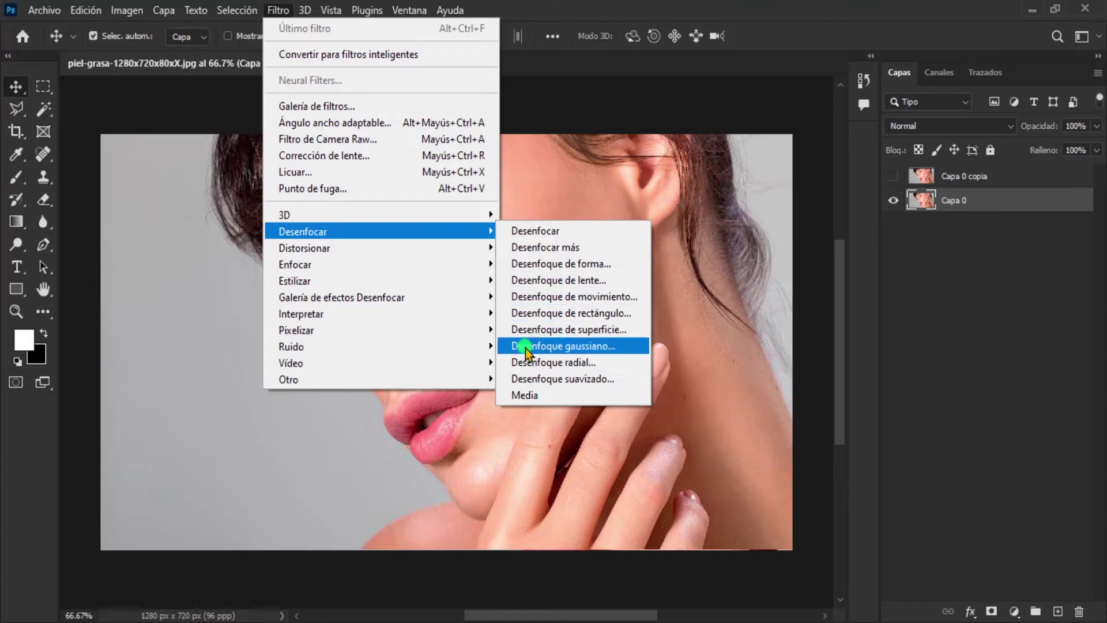
Apply a Gaussian blur with a 40 px radius to Capa 0.
{"action": "left_click", "coordinate": [565, 351]}
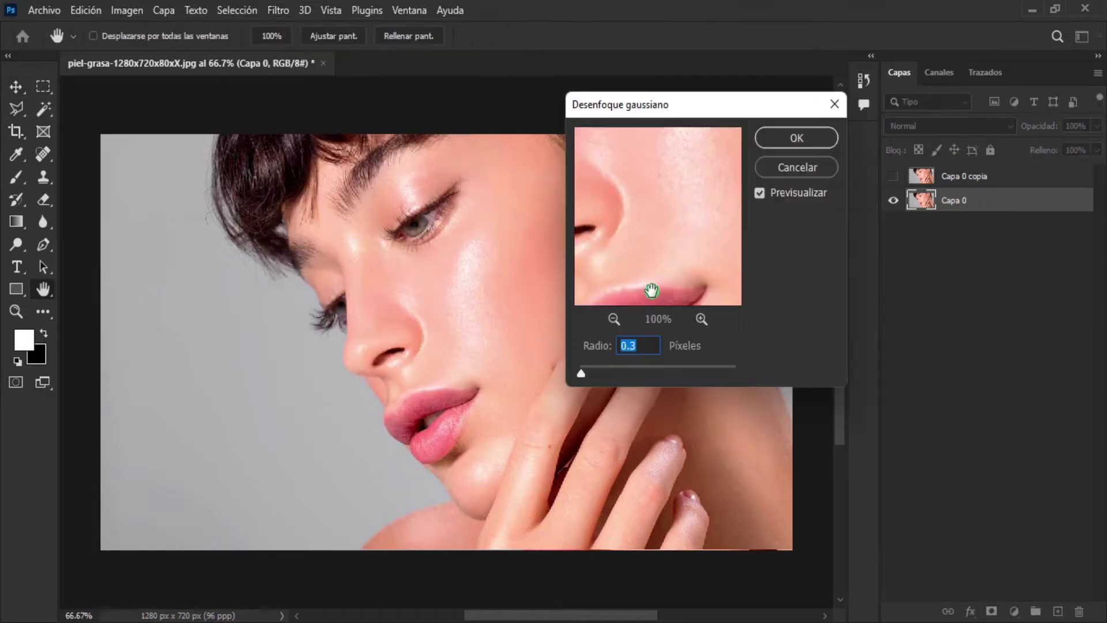
{"action": "left_click", "coordinate": [646, 342]}
{"action": "left_click_drag", "start_coordinate": [583, 375], "coordinate": [622, 375]}
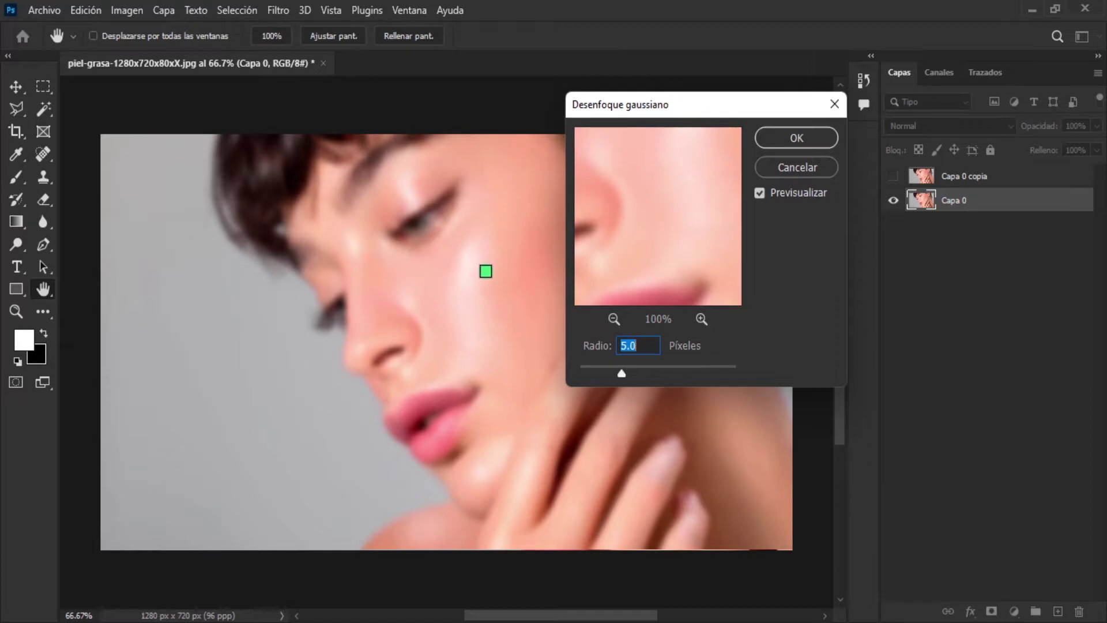
{"action": "left_click_drag", "start_coordinate": [621, 374], "coordinate": [678, 372]}
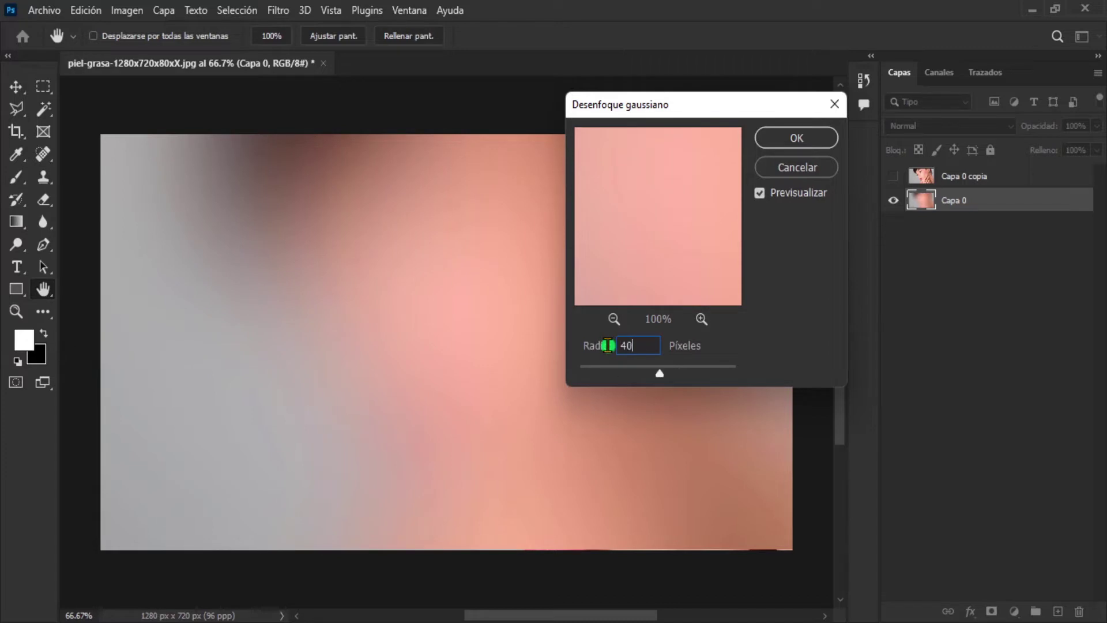
{"action": "left_click", "coordinate": [799, 139]}
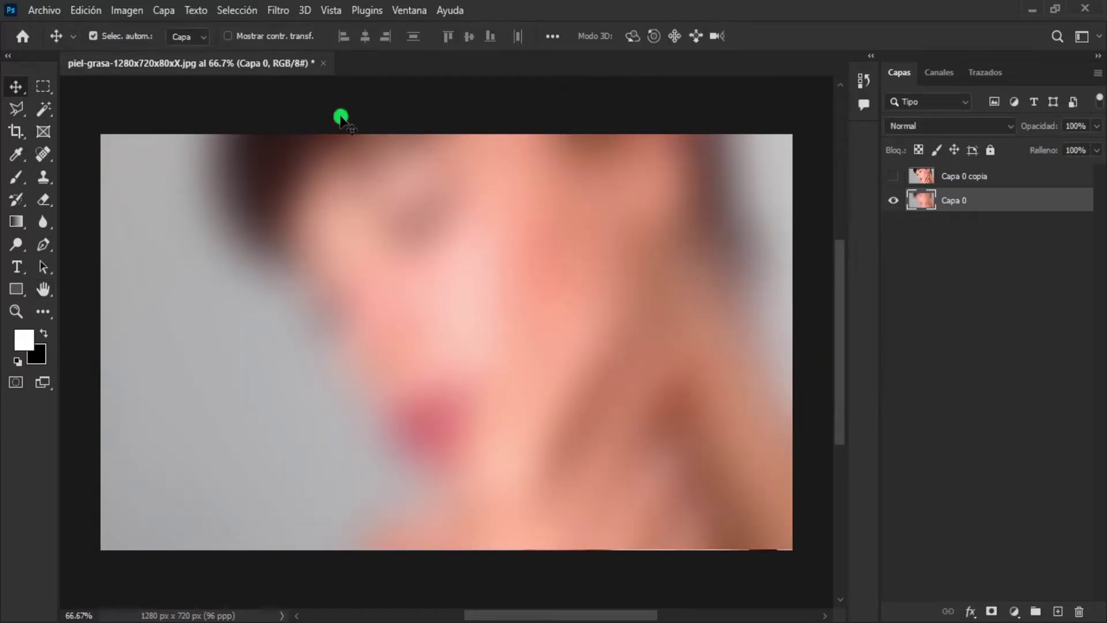
Add 4% uniform, non-monochrome noise to the blurred Capa 0.
{"action": "left_click", "coordinate": [279, 11]}
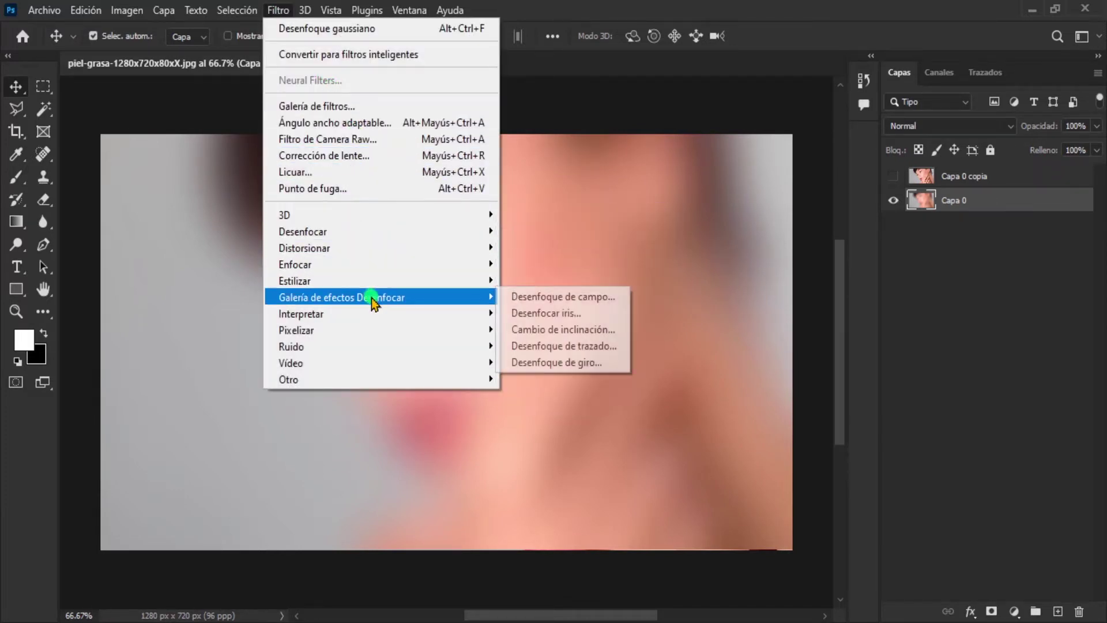
{"action": "mouse_move", "coordinate": [292, 346]}
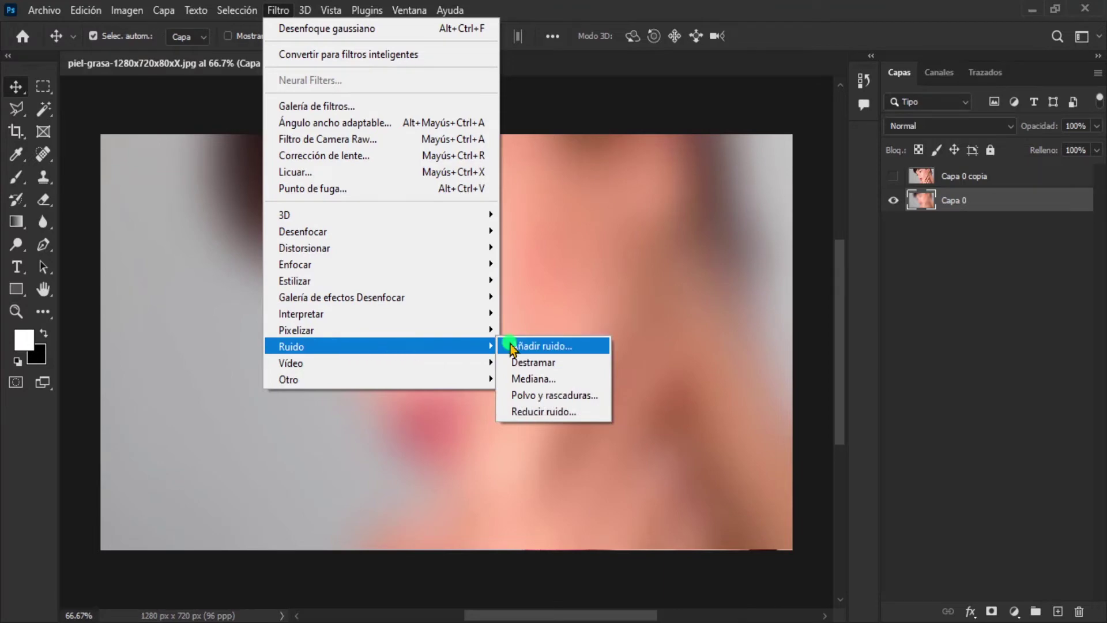
{"action": "left_click", "coordinate": [512, 345]}
{"action": "type", "text": "4"}
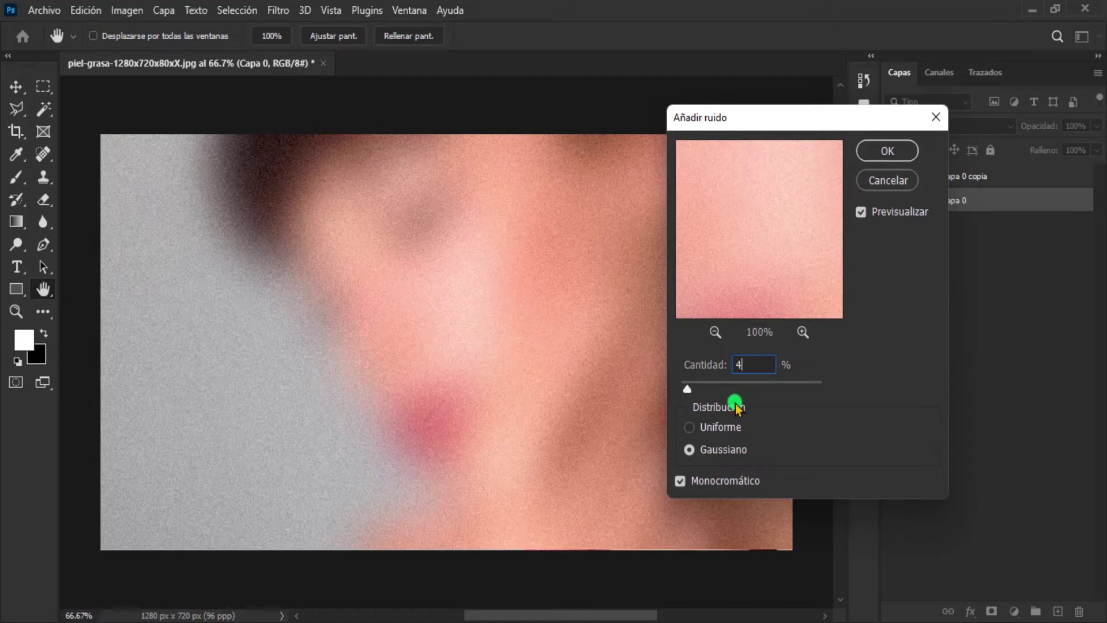
{"action": "left_click", "coordinate": [690, 428]}
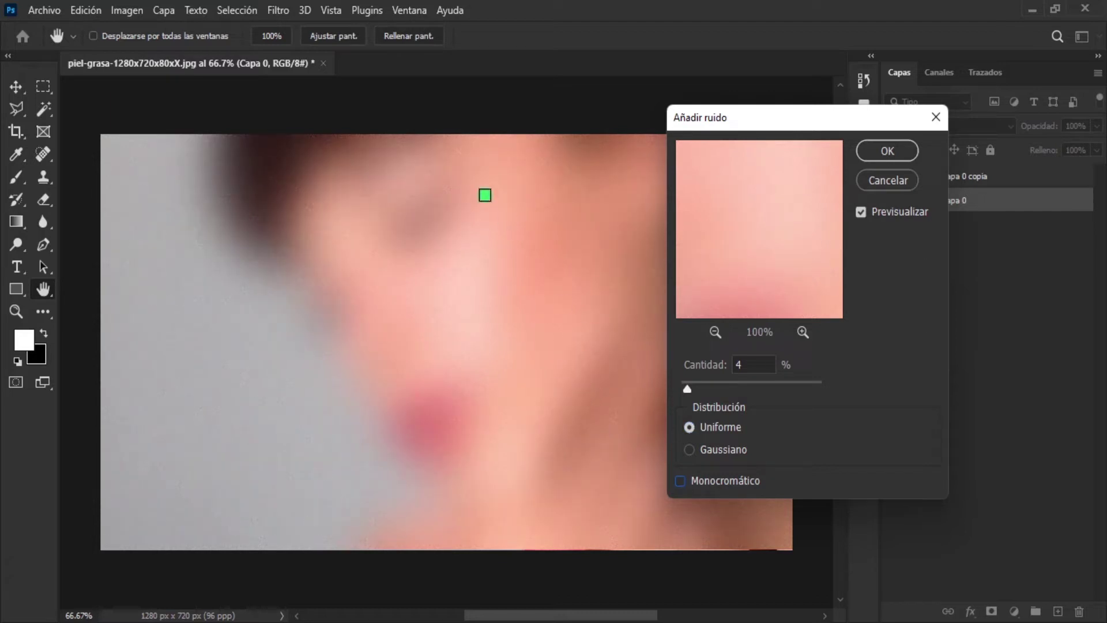
{"action": "left_click", "coordinate": [885, 153]}
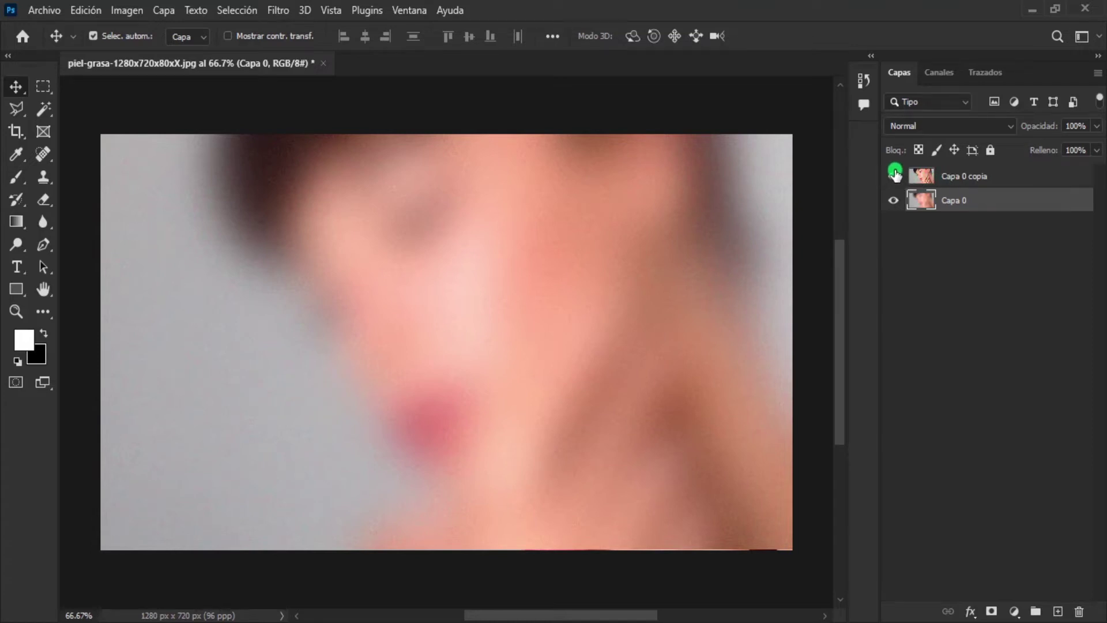
Make Capa 0 copia visible, select it and give it a white layer mask.
{"action": "left_click", "coordinate": [895, 173]}
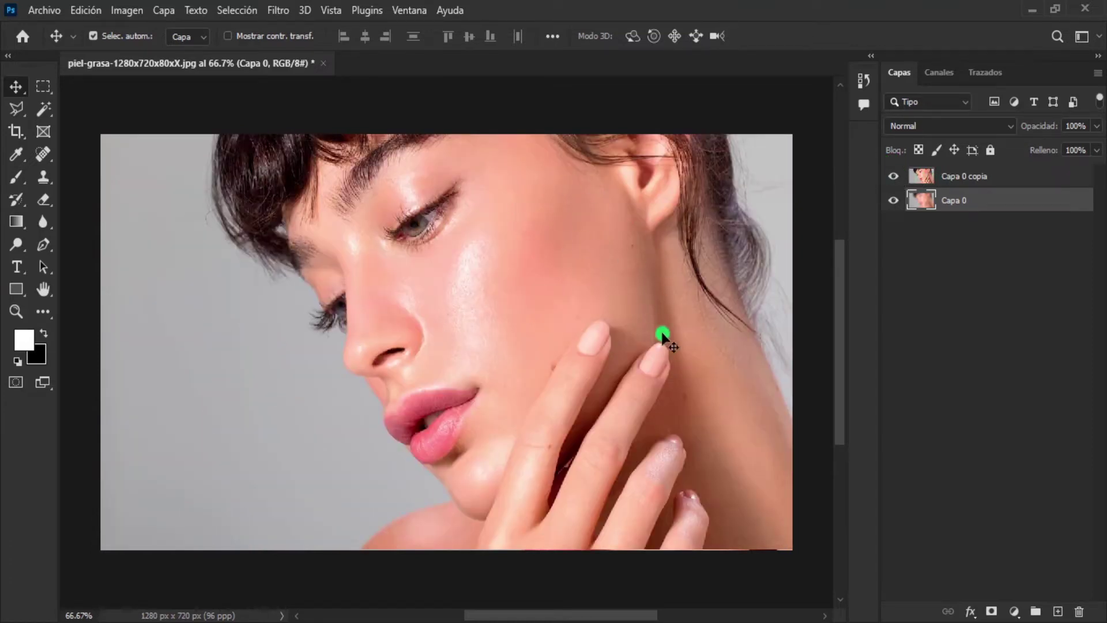
{"action": "left_click", "coordinate": [984, 179]}
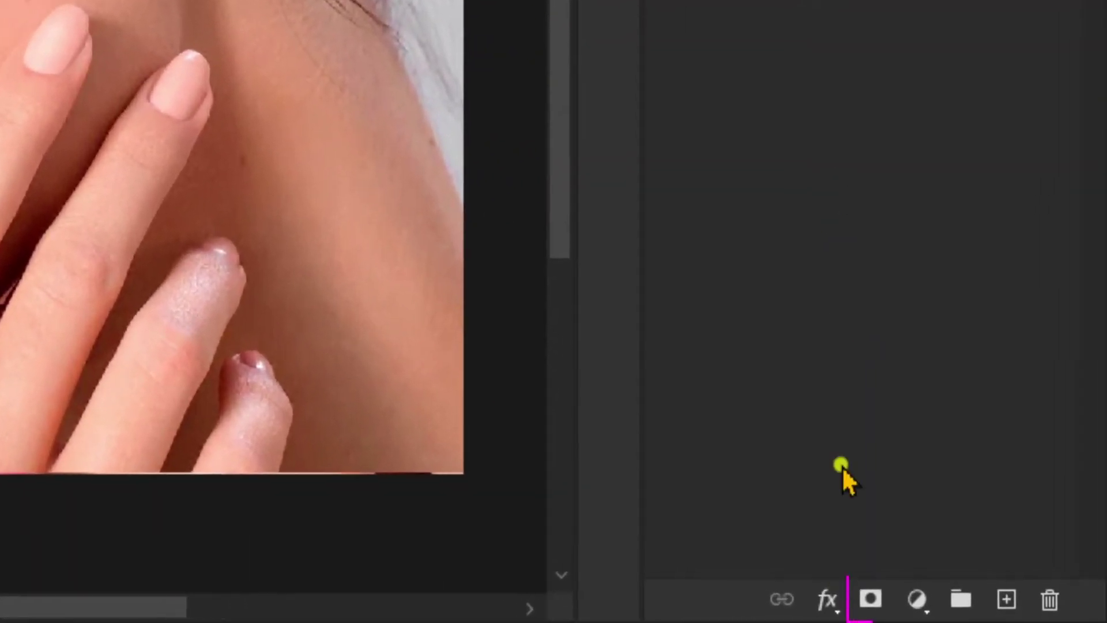
{"action": "left_click", "coordinate": [872, 601]}
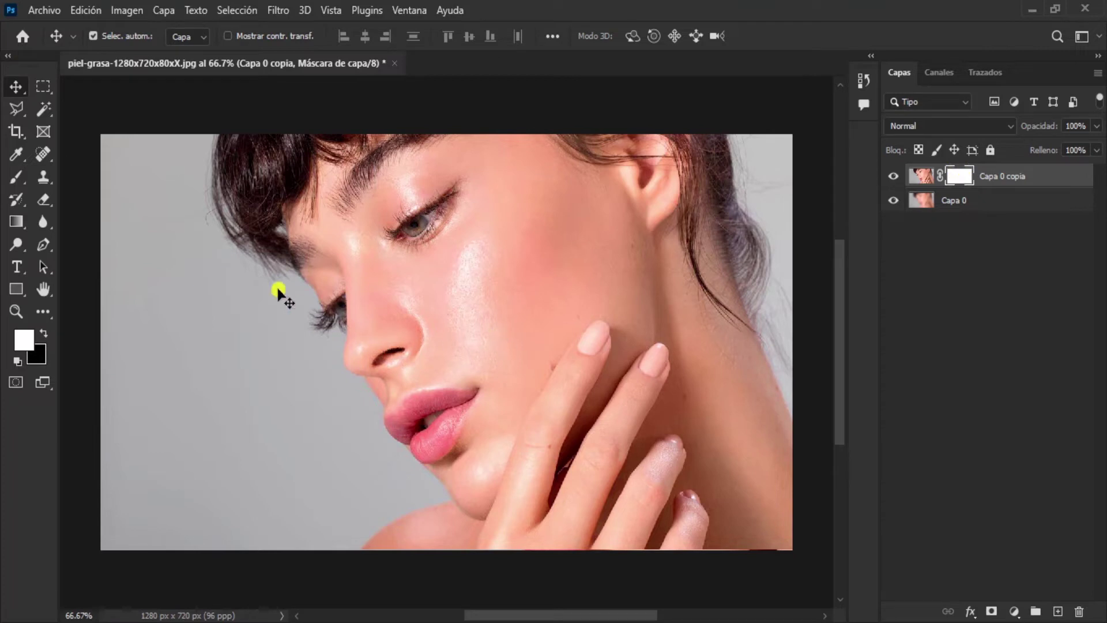
{"action": "left_click", "coordinate": [16, 177]}
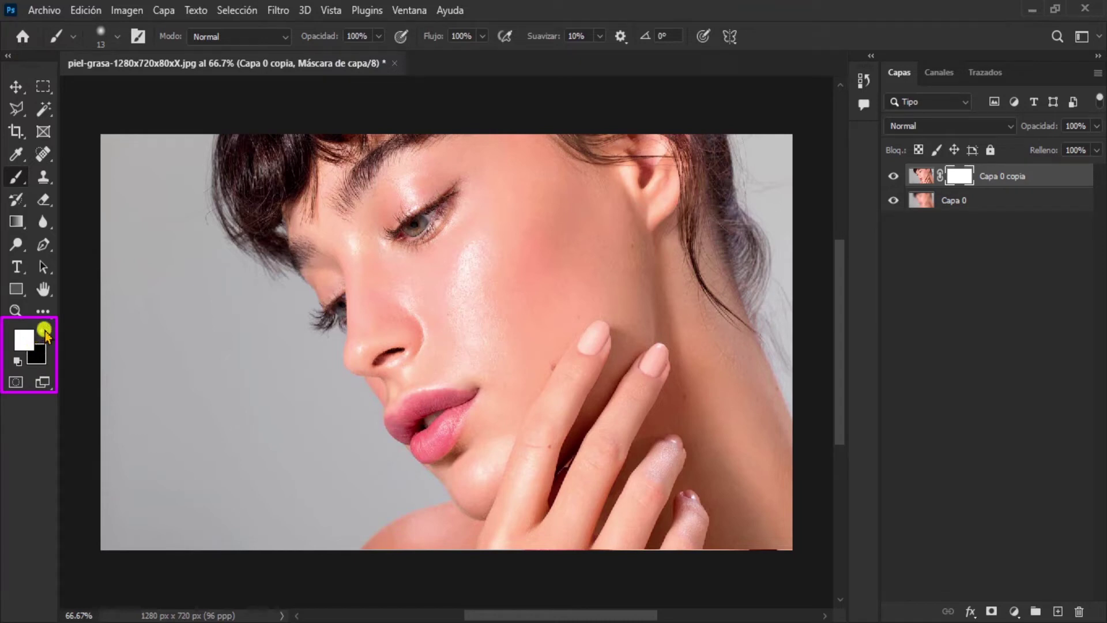
Set black as the foreground and use a 32 px soft round brush at 50% opacity.
{"action": "key", "text": "d"}
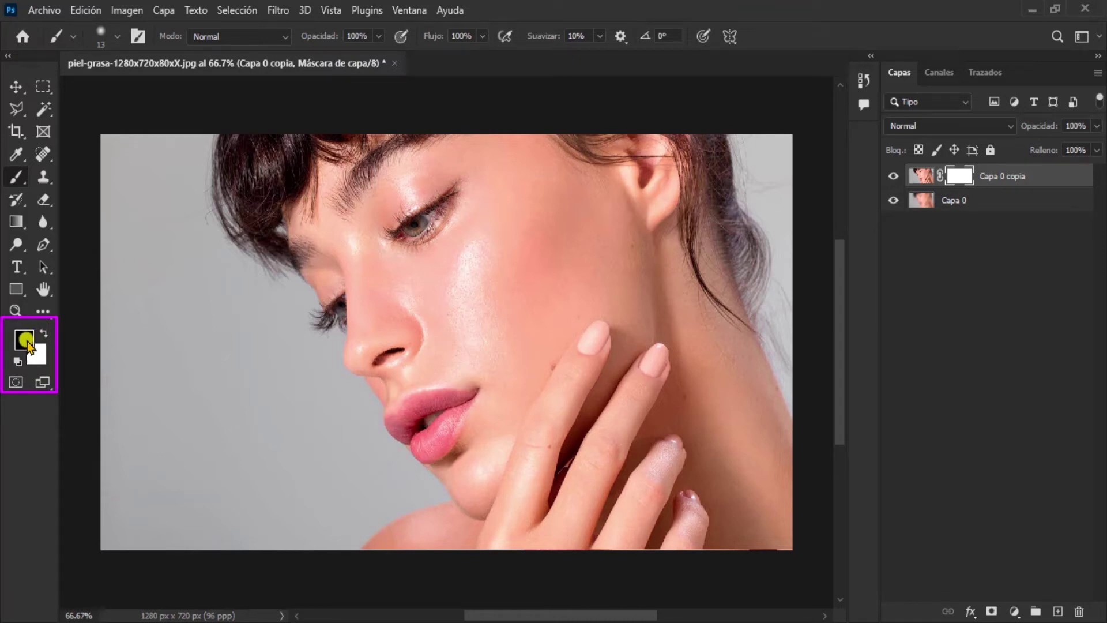
{"action": "left_click", "coordinate": [119, 38]}
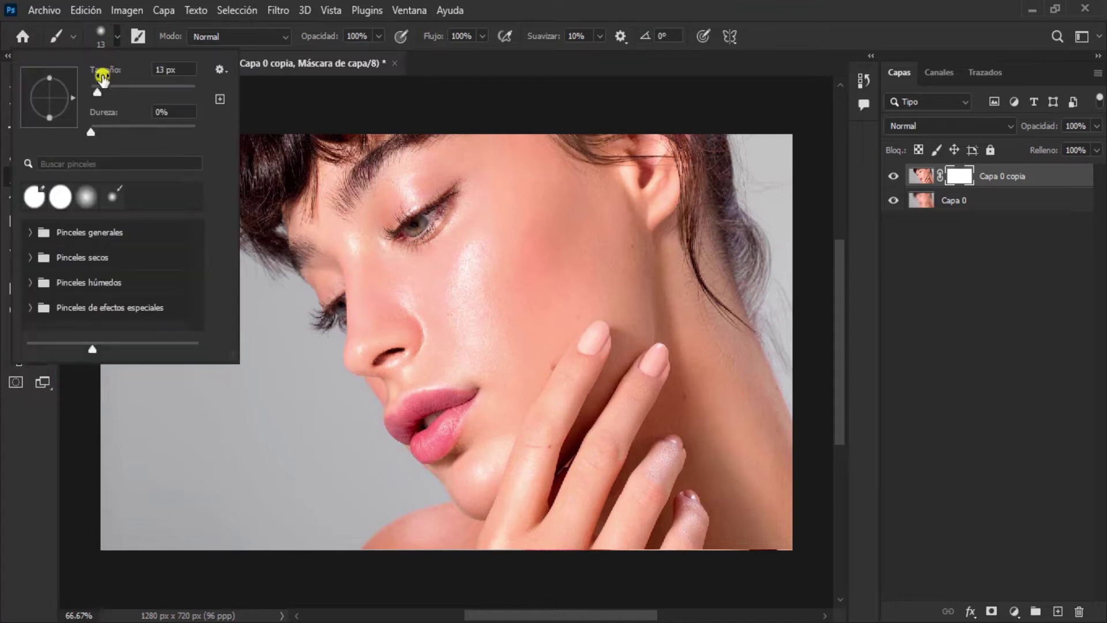
{"action": "left_click_drag", "start_coordinate": [99, 92], "coordinate": [105, 94]}
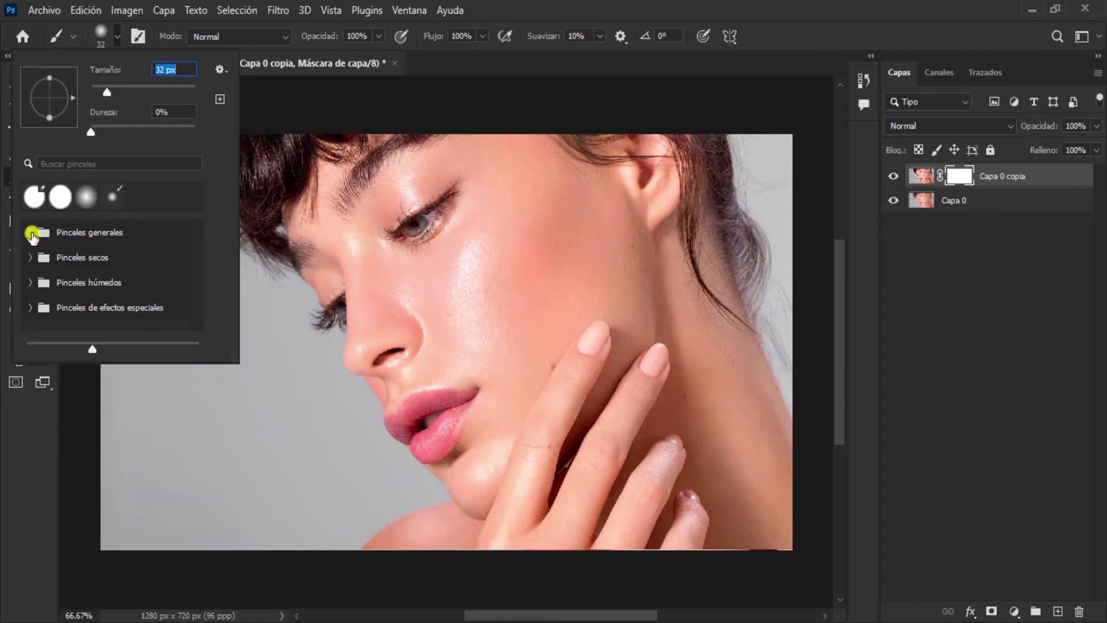
{"action": "left_click", "coordinate": [32, 233]}
{"action": "left_click", "coordinate": [80, 259]}
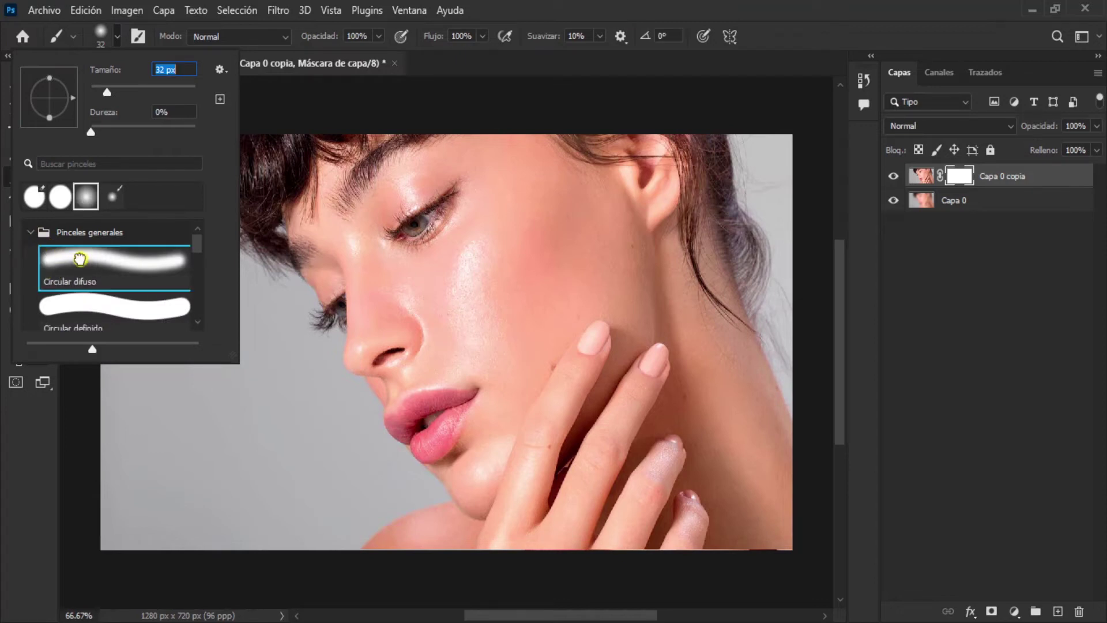
{"action": "left_click", "coordinate": [346, 32]}
{"action": "mouse_move", "coordinate": [378, 36]}
{"action": "left_mouse_down"}
{"action": "mouse_move", "coordinate": [376, 55]}
{"action": "mouse_move", "coordinate": [353, 56]}
{"action": "left_mouse_up"}
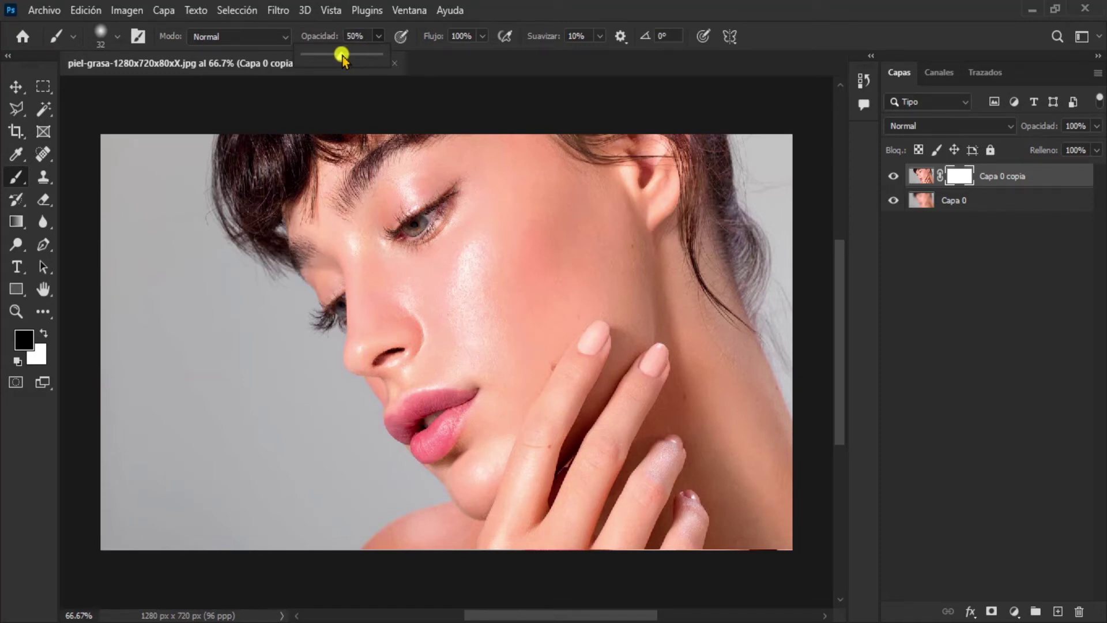
Paint black on the copy's mask over the shiny cheek at 50% opacity.
{"action": "left_click", "coordinate": [655, 288]}
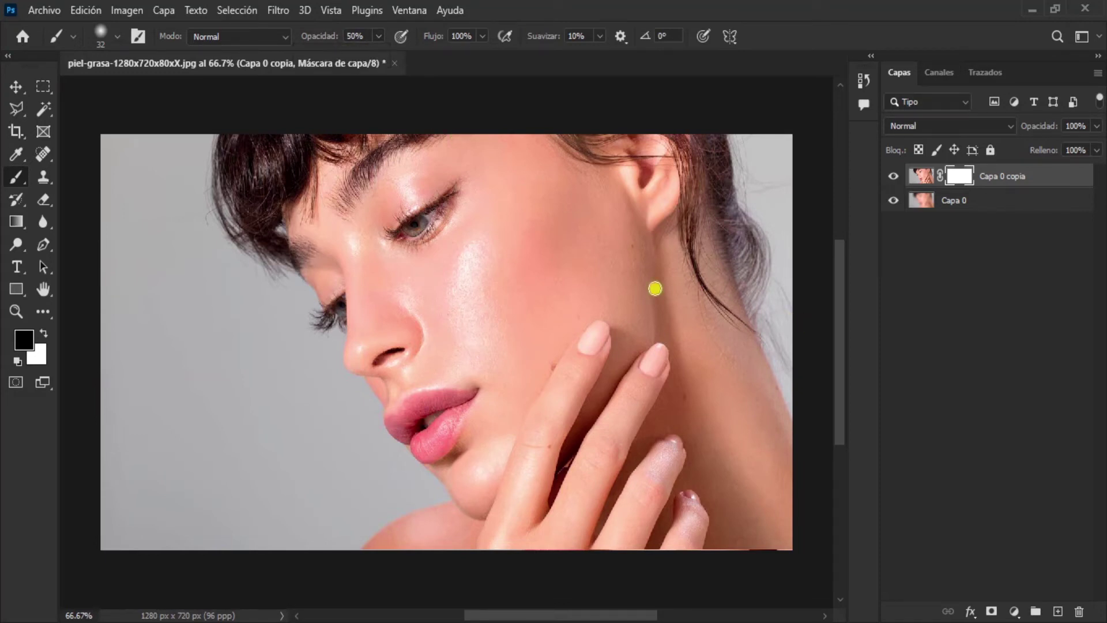
{"action": "scroll", "coordinate": [488, 268], "scroll_direction": "up", "scroll_amount": 1}
{"action": "scroll", "coordinate": [483, 292], "scroll_direction": "up", "scroll_amount": 1}
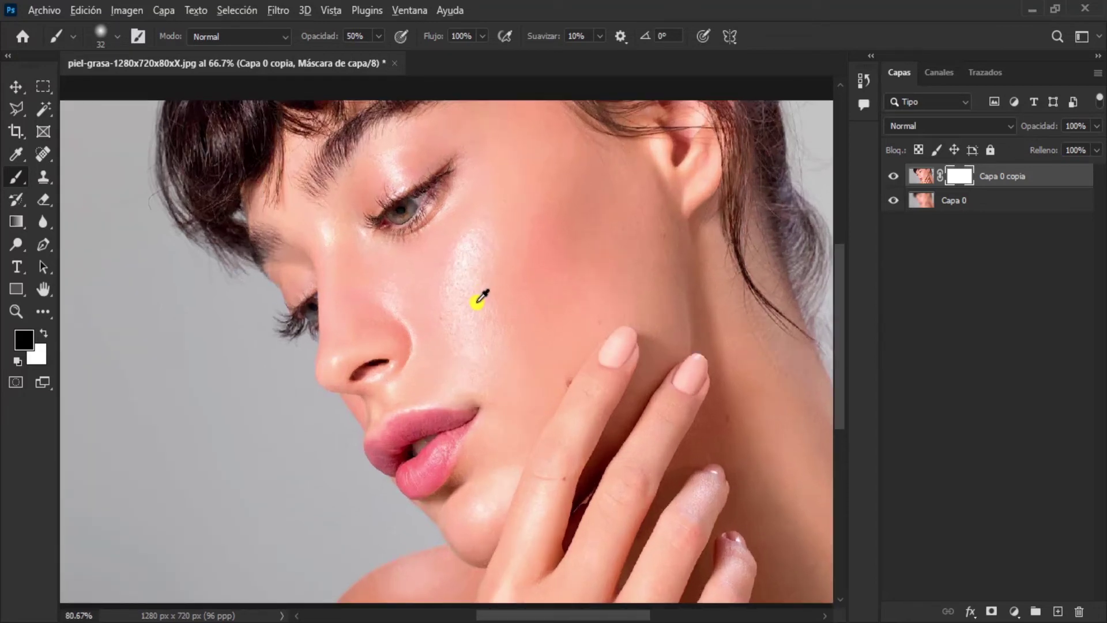
{"action": "scroll", "coordinate": [481, 295], "scroll_direction": "up", "scroll_amount": 1}
{"action": "scroll", "coordinate": [479, 298], "scroll_direction": "up", "scroll_amount": 1}
{"action": "mouse_move", "coordinate": [478, 299]}
{"action": "left_mouse_down"}
{"action": "mouse_move", "coordinate": [472, 250]}
{"action": "mouse_move", "coordinate": [450, 353]}
{"action": "mouse_move", "coordinate": [477, 247]}
{"action": "mouse_move", "coordinate": [492, 386]}
{"action": "mouse_move", "coordinate": [460, 376]}
{"action": "mouse_move", "coordinate": [485, 232]}
{"action": "mouse_move", "coordinate": [462, 327]}
{"action": "mouse_move", "coordinate": [475, 218]}
{"action": "mouse_move", "coordinate": [445, 309]}
{"action": "mouse_move", "coordinate": [460, 281]}
{"action": "left_mouse_up"}
{"action": "left_click", "coordinate": [118, 36]}
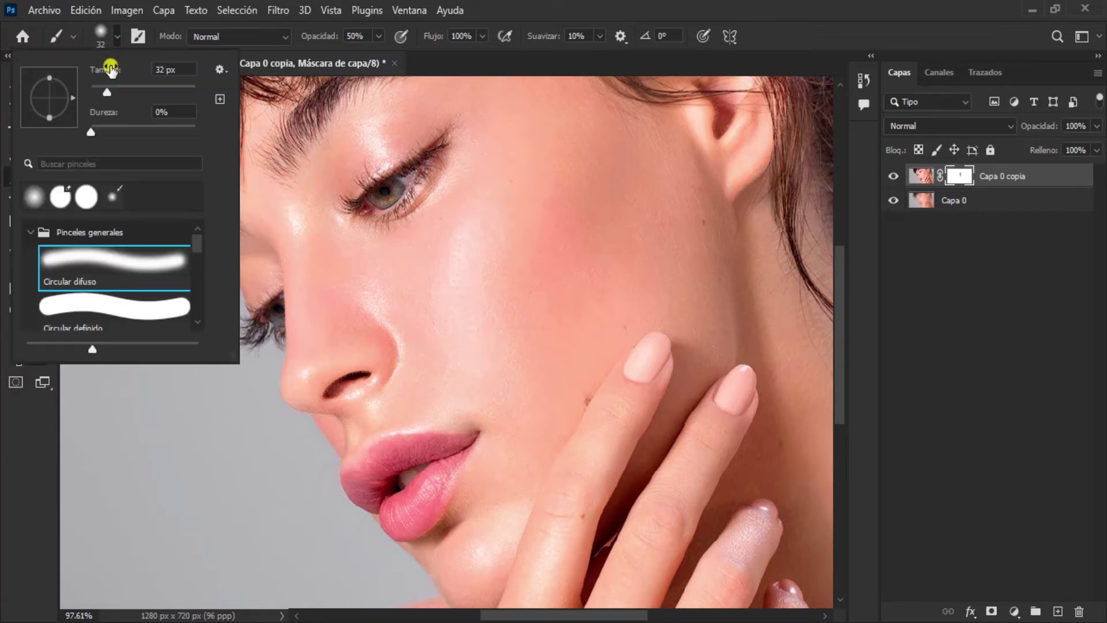
{"action": "left_click", "coordinate": [460, 230]}
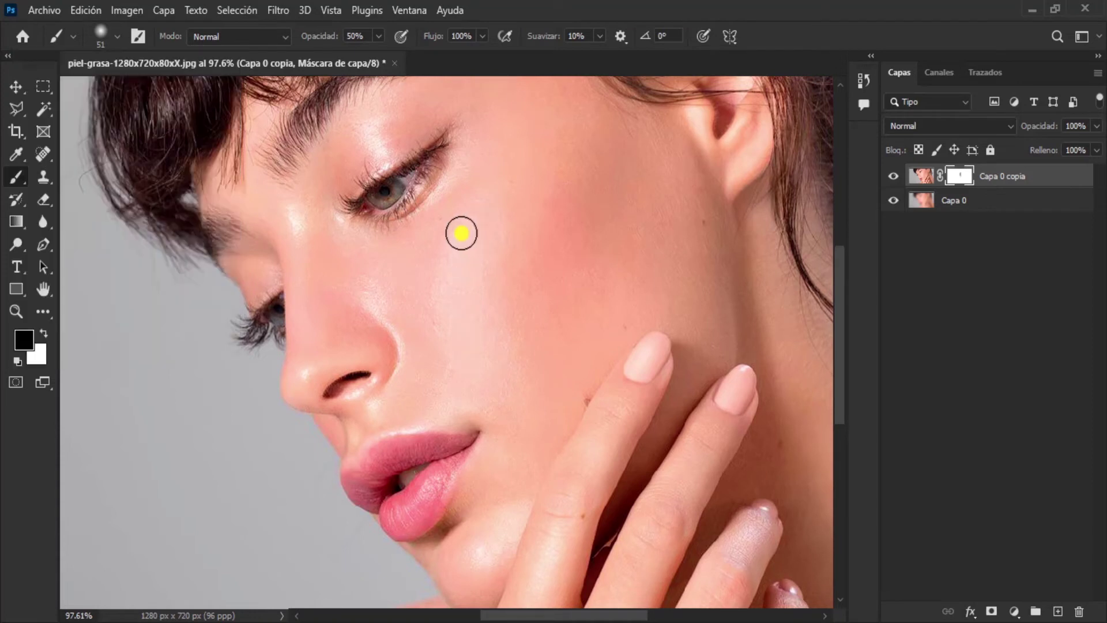
{"action": "mouse_move", "coordinate": [460, 230]}
{"action": "left_mouse_down"}
{"action": "mouse_move", "coordinate": [470, 371]}
{"action": "mouse_move", "coordinate": [497, 235]}
{"action": "mouse_move", "coordinate": [447, 330]}
{"action": "mouse_move", "coordinate": [460, 222]}
{"action": "mouse_move", "coordinate": [472, 314]}
{"action": "left_mouse_up"}
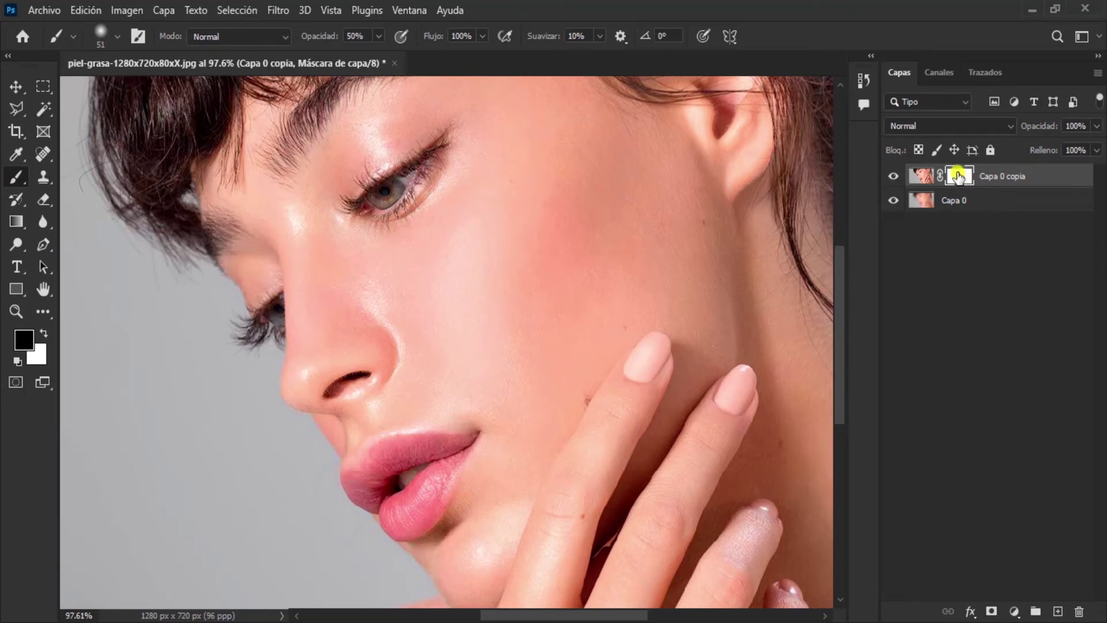
Soften the shine beside the nose and shrink the brush to 29 px.
{"action": "mouse_move", "coordinate": [501, 265]}
{"action": "left_mouse_down"}
{"action": "mouse_move", "coordinate": [321, 313]}
{"action": "mouse_move", "coordinate": [321, 240]}
{"action": "mouse_move", "coordinate": [377, 295]}
{"action": "left_mouse_up"}
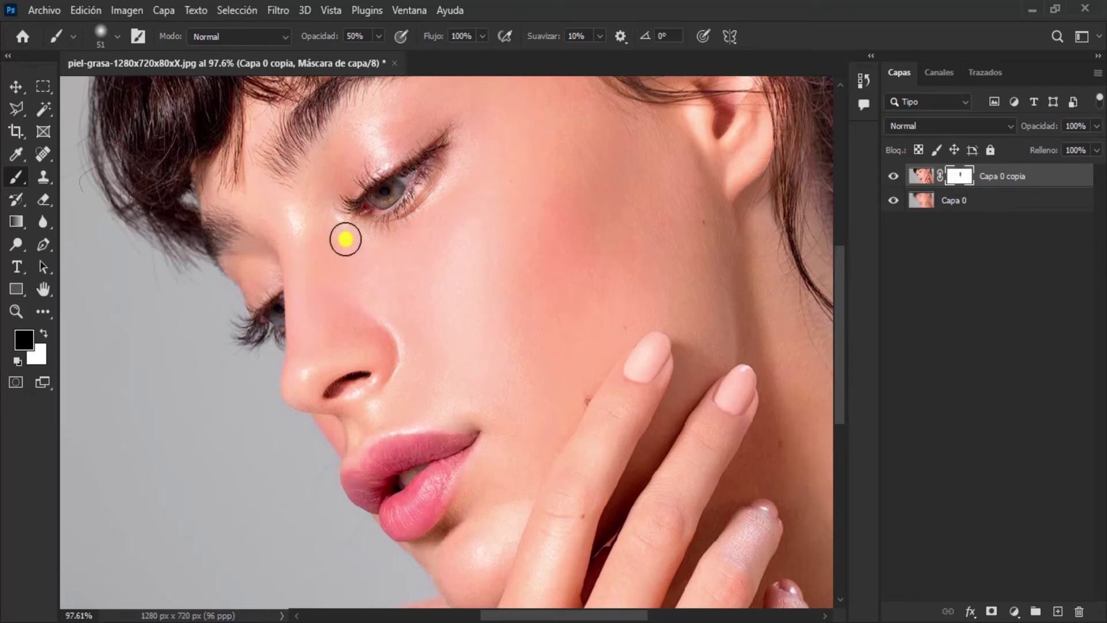
{"action": "left_click", "coordinate": [117, 36]}
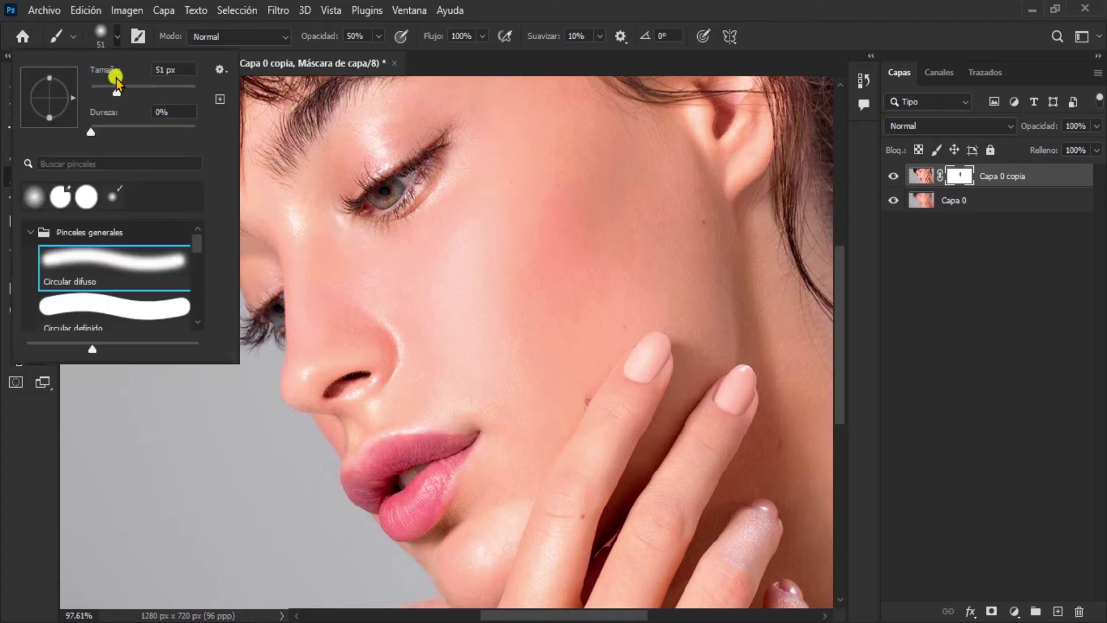
{"action": "left_click_drag", "start_coordinate": [106, 89], "coordinate": [105, 91]}
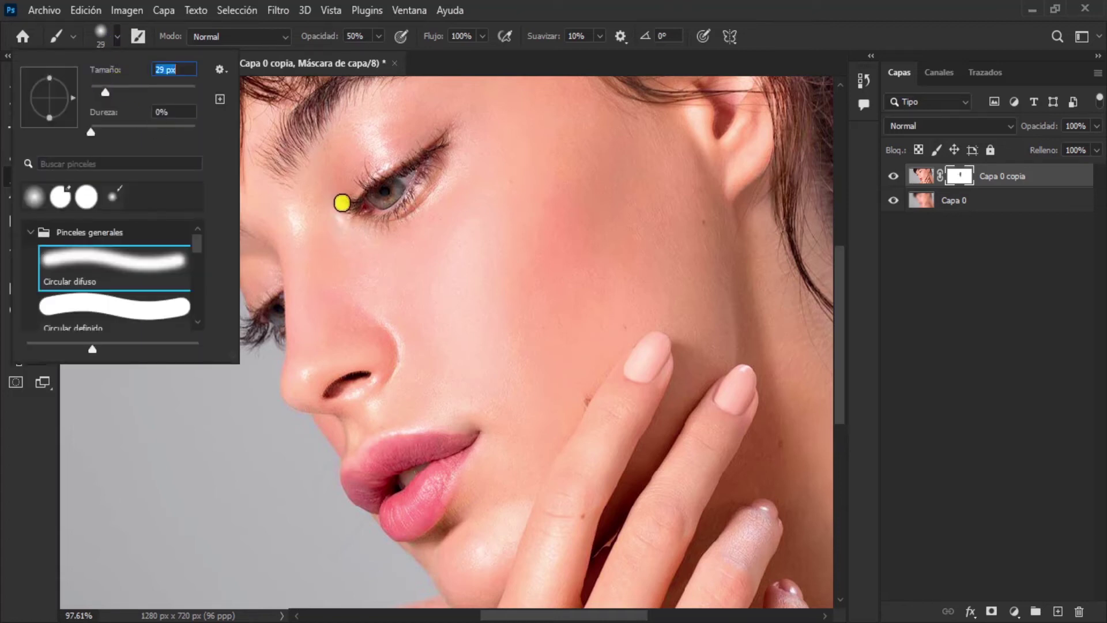
{"action": "left_click", "coordinate": [339, 224]}
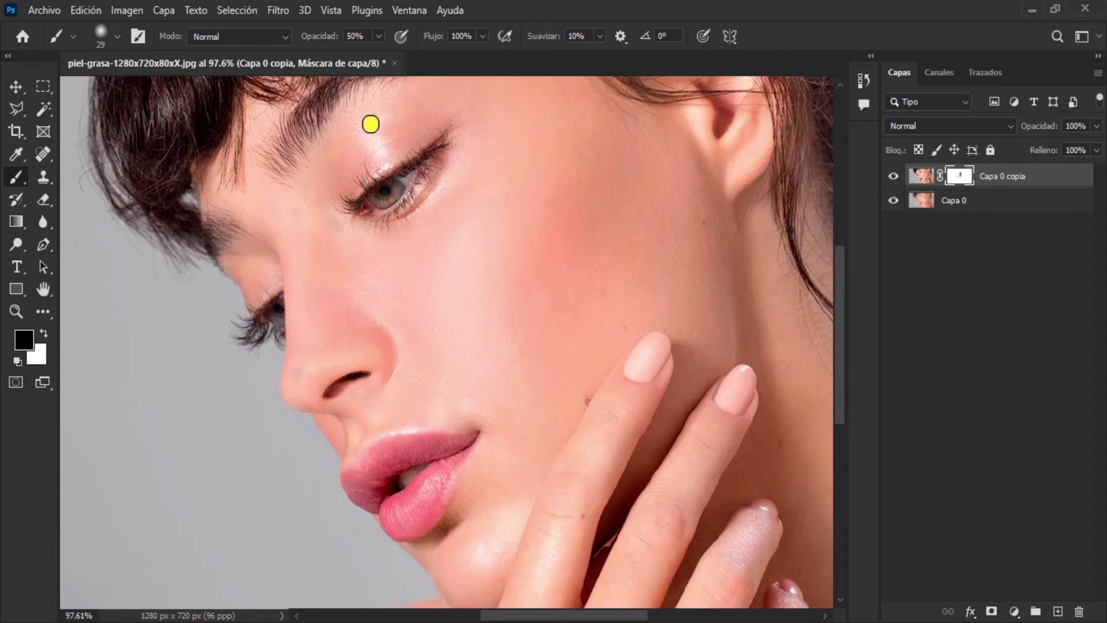
Lower the brush opacity to 39% and zoom in on the face.
{"action": "left_click", "coordinate": [377, 38]}
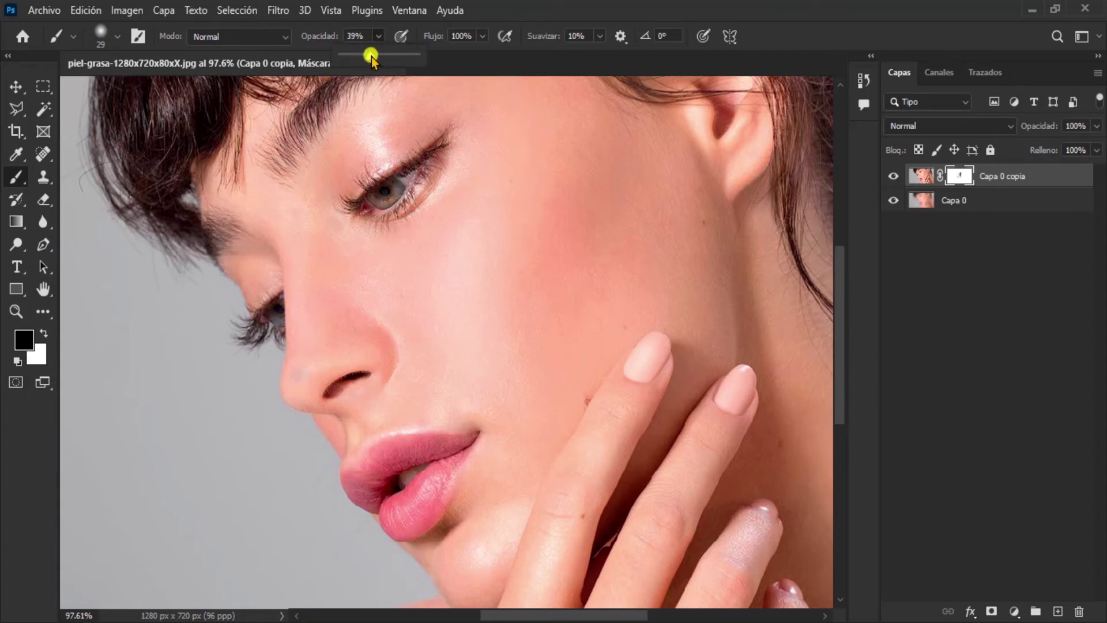
{"action": "mouse_move", "coordinate": [372, 123]}
{"action": "left_mouse_down"}
{"action": "mouse_move", "coordinate": [394, 151]}
{"action": "mouse_move", "coordinate": [383, 152]}
{"action": "left_mouse_up"}
{"action": "scroll", "coordinate": [410, 225], "scroll_direction": "down", "scroll_amount": 2}
{"action": "scroll", "coordinate": [441, 329], "scroll_direction": "down", "scroll_amount": 2}
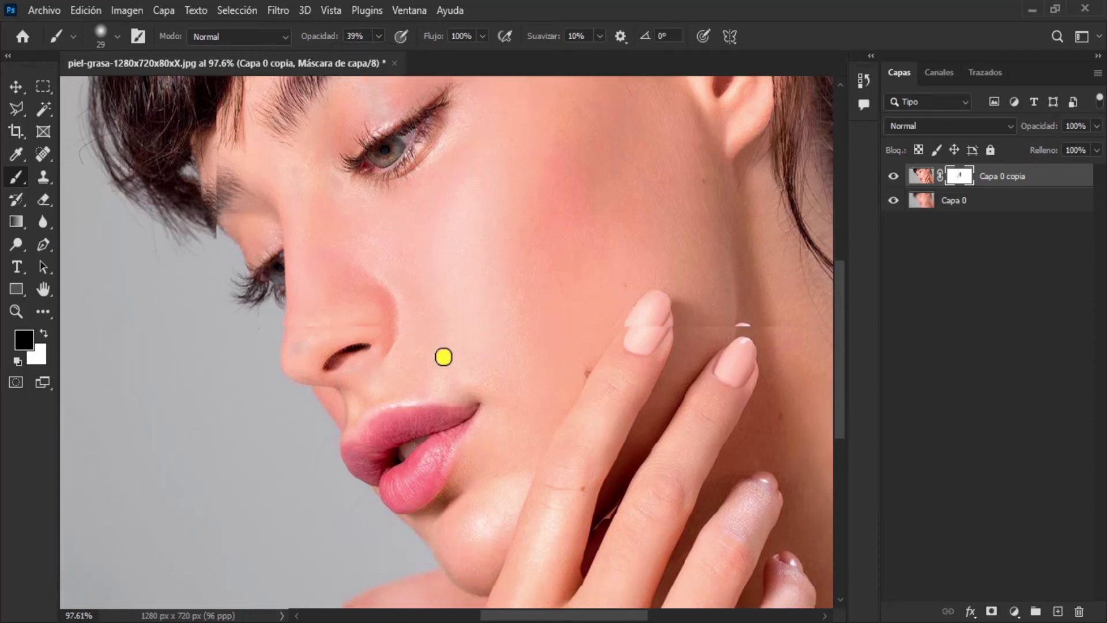
{"action": "scroll", "coordinate": [414, 423], "scroll_direction": "up", "scroll_amount": 1}
{"action": "scroll", "coordinate": [410, 403], "scroll_direction": "up", "scroll_amount": 2}
{"action": "scroll", "coordinate": [421, 391], "scroll_direction": "up", "scroll_amount": 1}
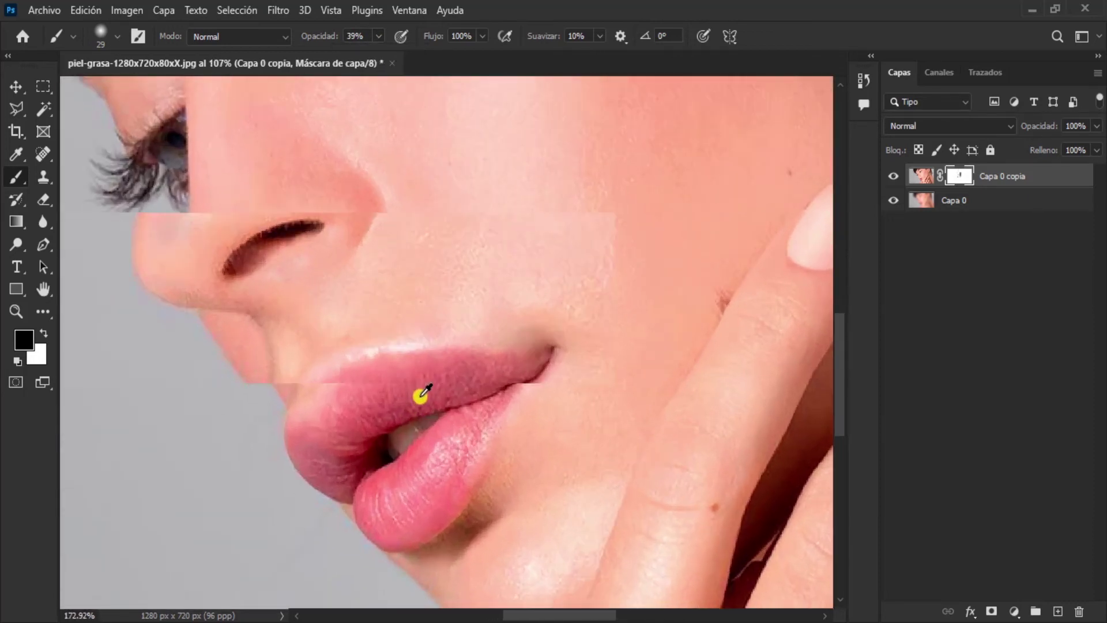
{"action": "scroll", "coordinate": [440, 307], "scroll_direction": "up", "scroll_amount": 3}
{"action": "scroll", "coordinate": [465, 361], "scroll_direction": "up", "scroll_amount": 2}
{"action": "scroll", "coordinate": [465, 361], "scroll_direction": "up", "scroll_amount": 4}
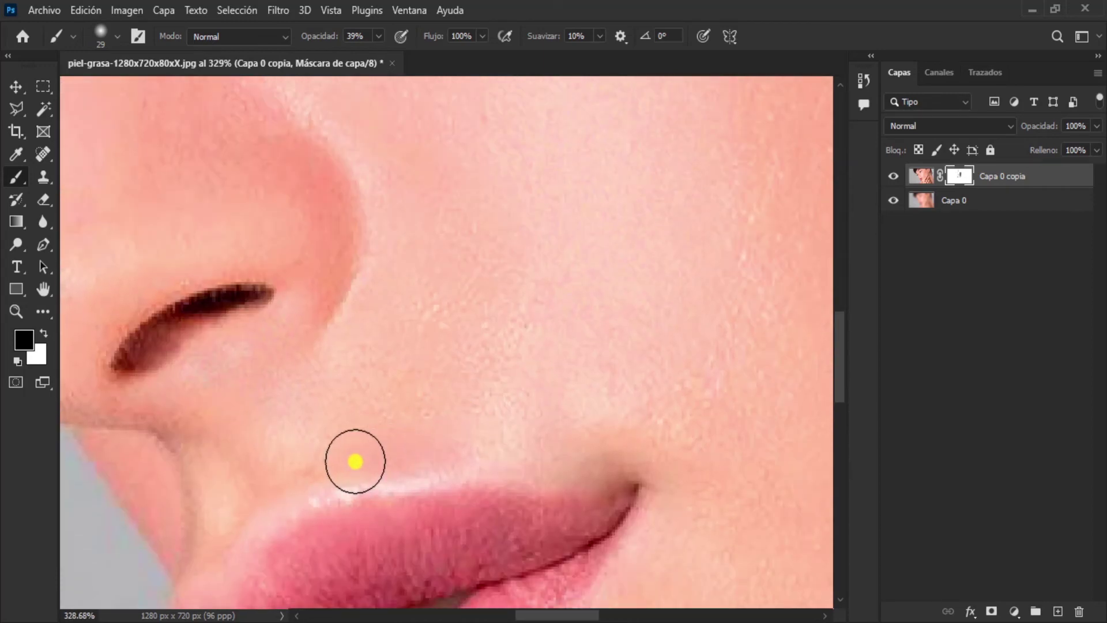
Paint the mask over the remaining chin and cheek highlights, then enlarge the brush to 60 px.
{"action": "scroll", "coordinate": [501, 404], "scroll_direction": "down", "scroll_amount": 5}
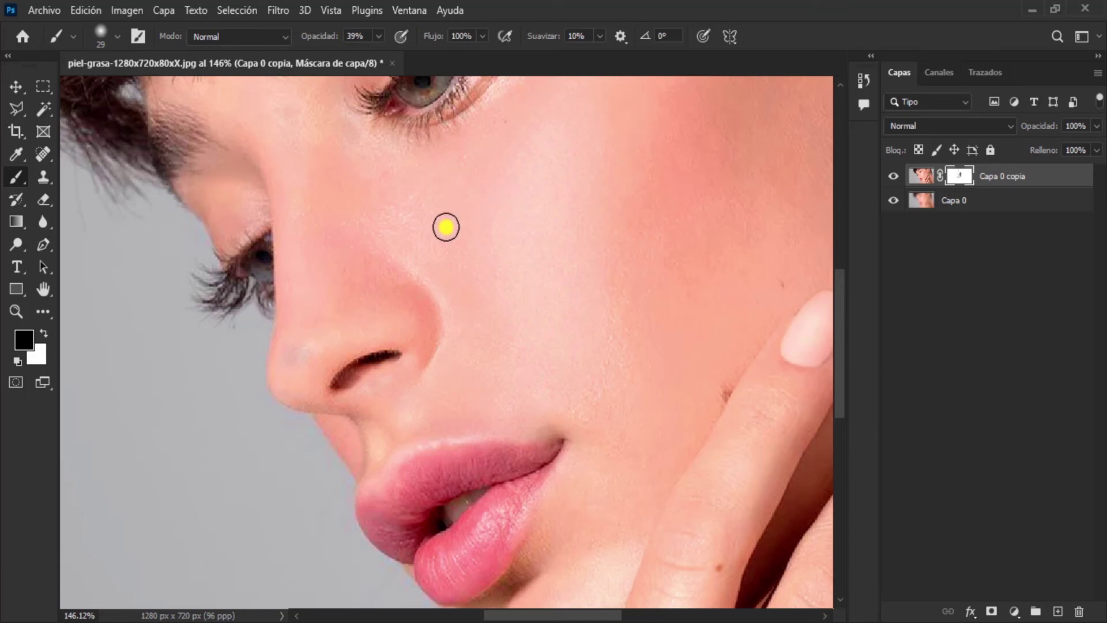
{"action": "scroll", "coordinate": [531, 323], "scroll_direction": "down", "scroll_amount": 4}
{"action": "scroll", "coordinate": [634, 354], "scroll_direction": "down", "scroll_amount": 1}
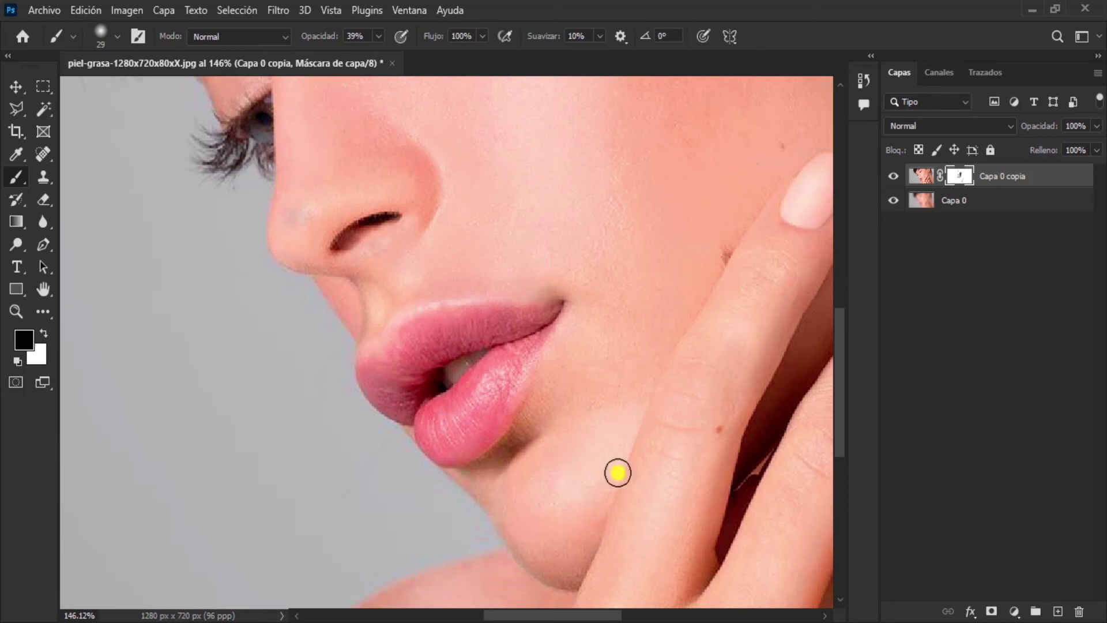
{"action": "scroll", "coordinate": [624, 282], "scroll_direction": "down", "scroll_amount": 5}
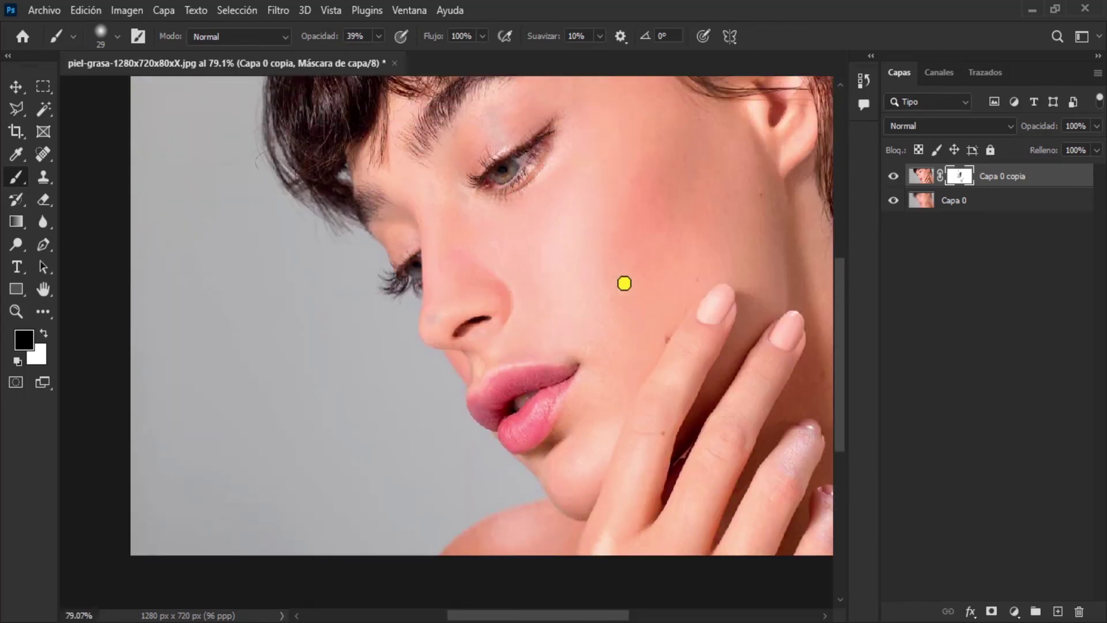
{"action": "scroll", "coordinate": [624, 283], "scroll_direction": "up", "scroll_amount": 3}
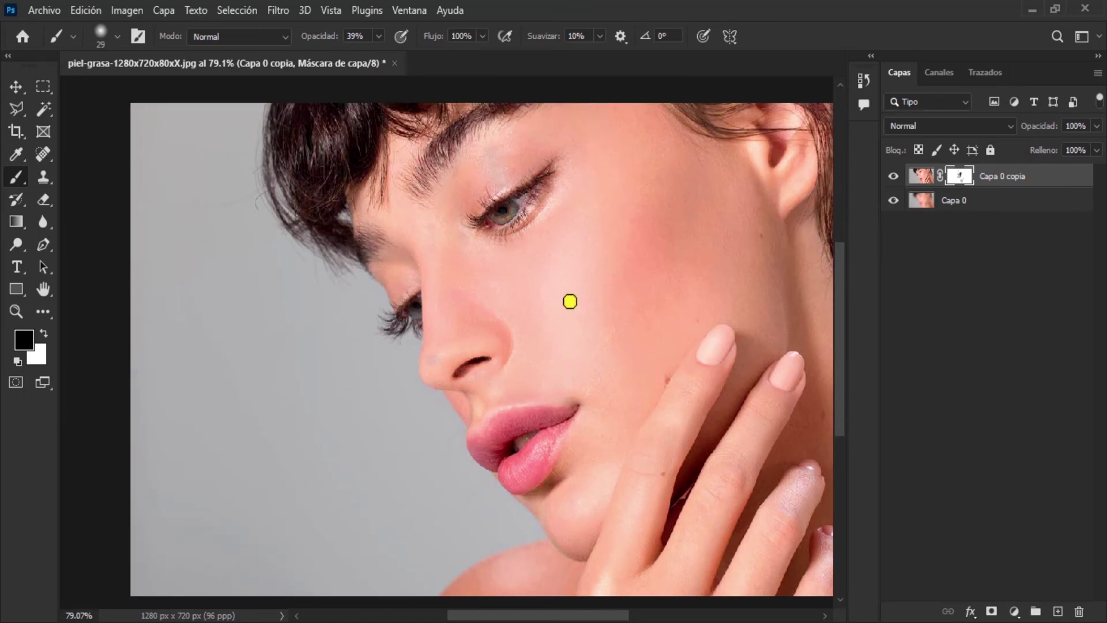
{"action": "left_click_drag", "start_coordinate": [570, 301], "coordinate": [472, 287]}
{"action": "key", "text": "bracketright"}
{"action": "key", "text": "bracketright"}
{"action": "key", "text": "bracketright"}
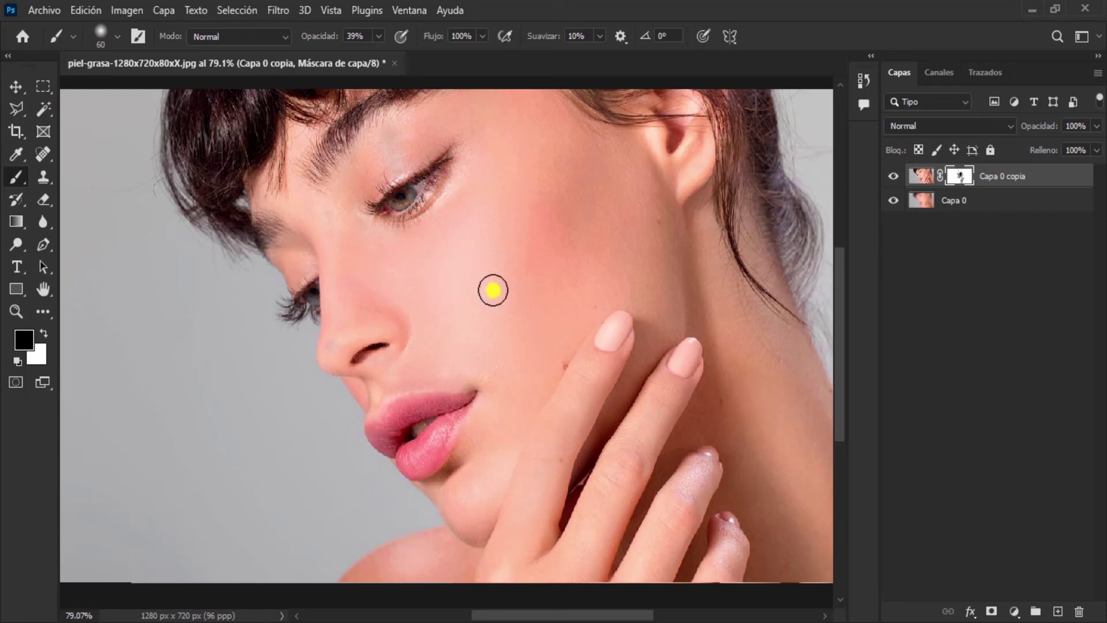
Open the original piel-grasa jpg in Windows Photos from File Explorer's PHOTOSHOP folder.
{"action": "key", "text": "super+e"}
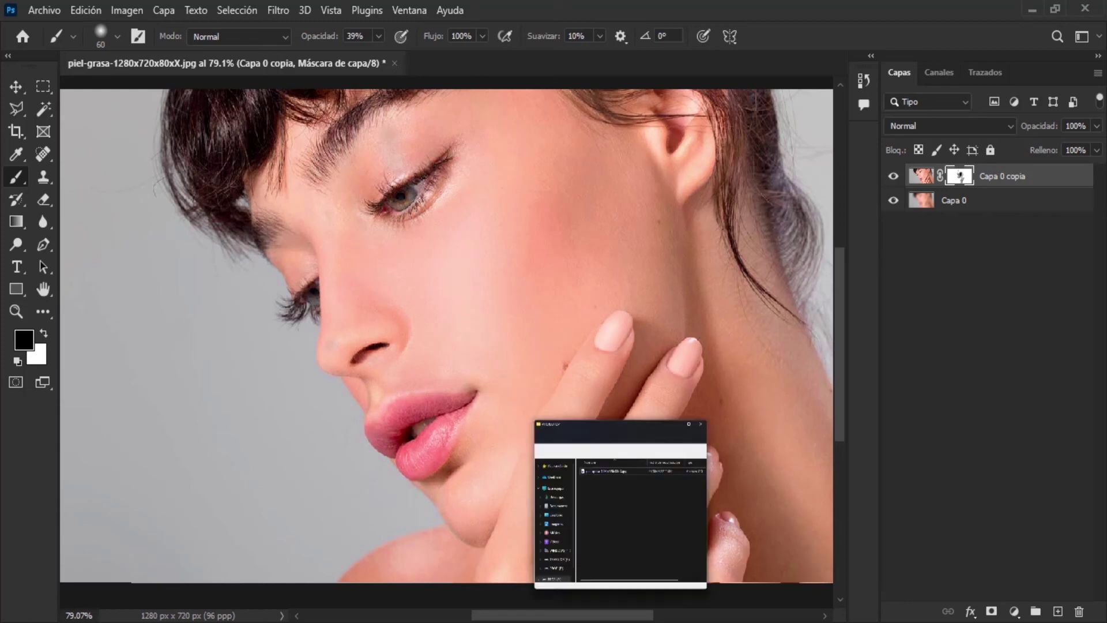
{"action": "double_click", "coordinate": [719, 161]}
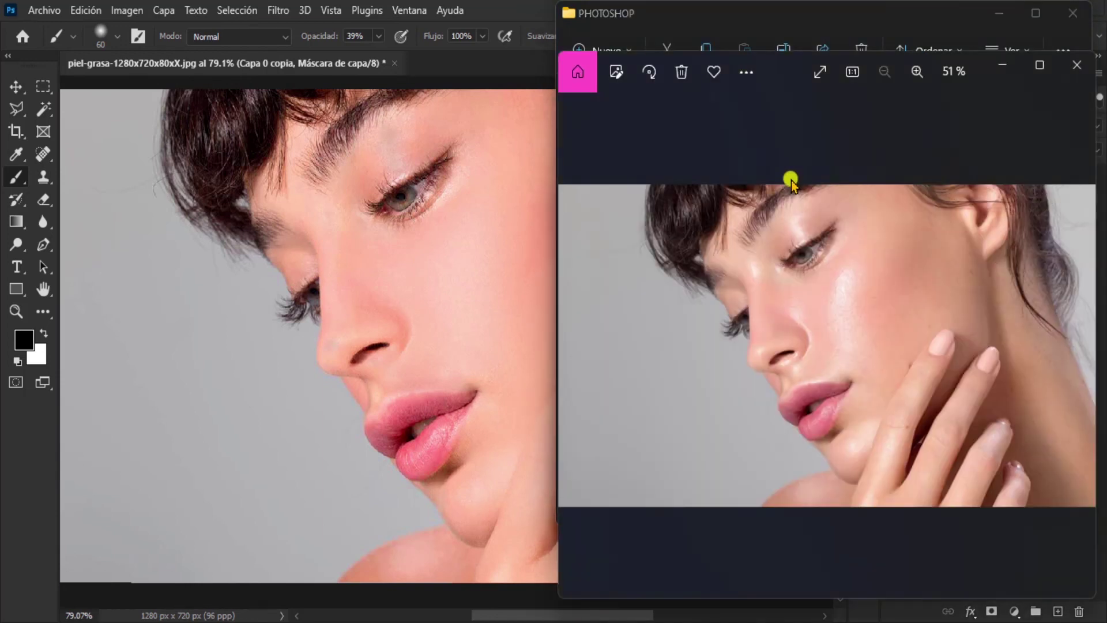